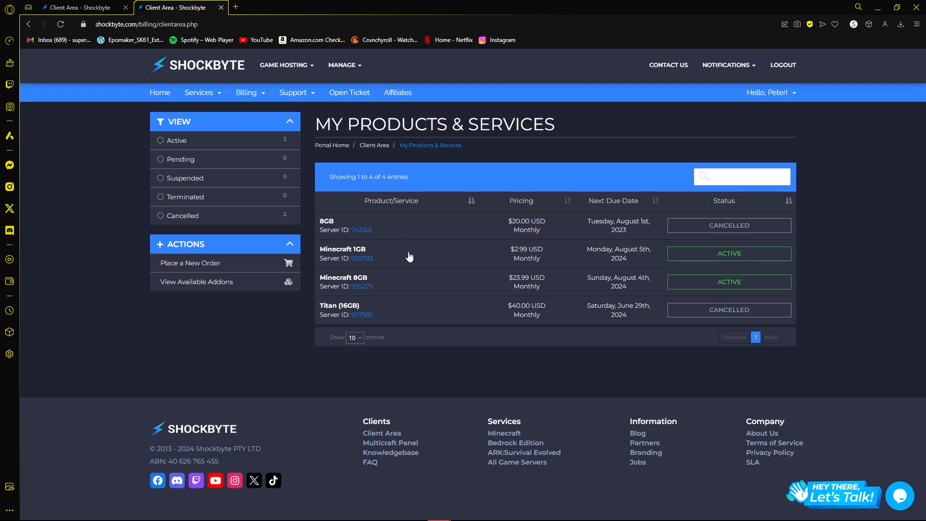
- Open the Minecraft 1GB service in the Multicraft control panel and go to the tutorial server's settings page
click(409, 255)
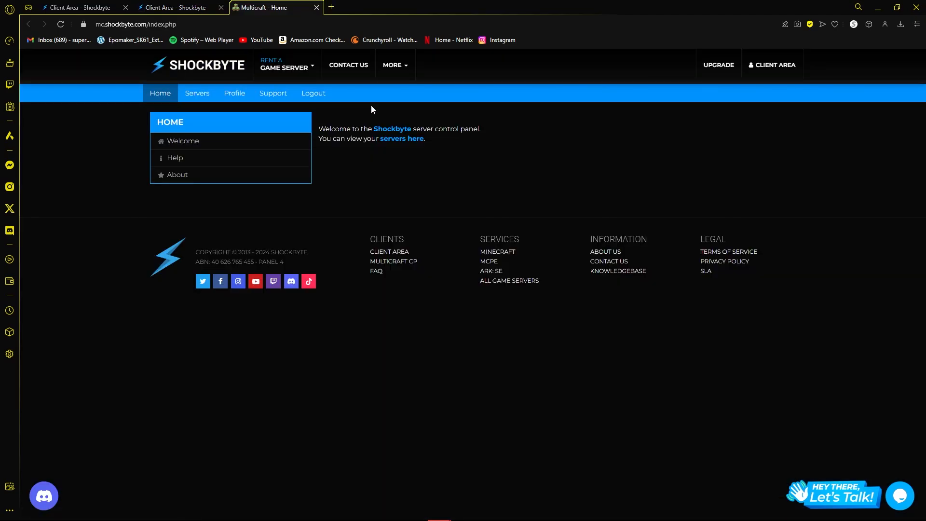
click(409, 141)
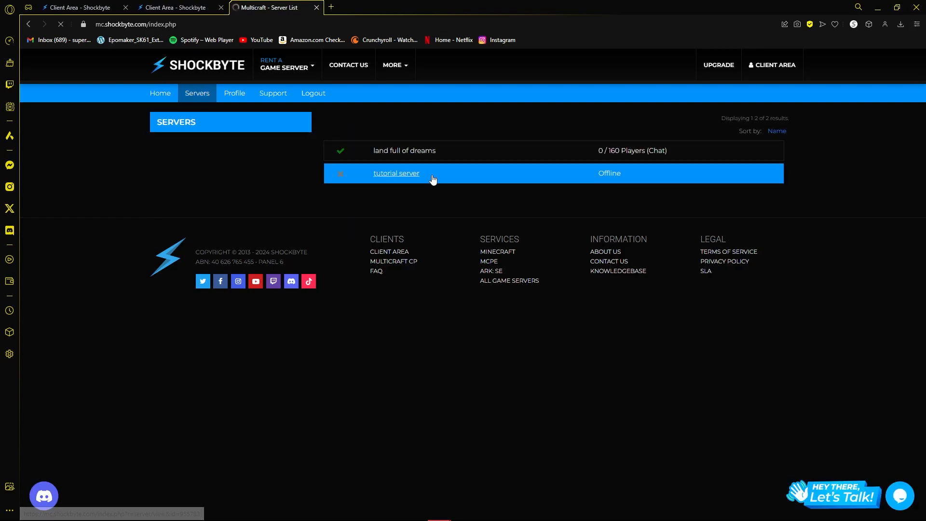
click(395, 177)
scroll(440, 275, down, 2)
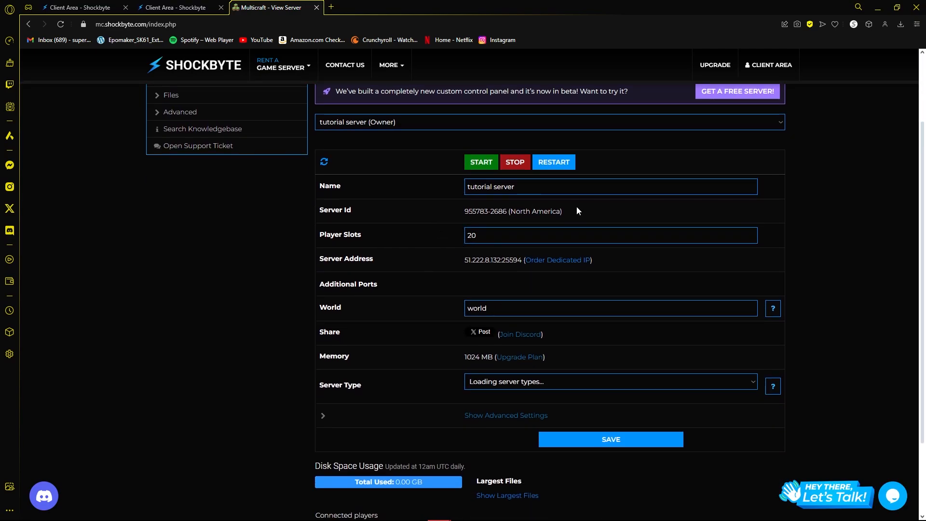
scroll(434, 205, up, 1)
scroll(376, 206, up, 1)
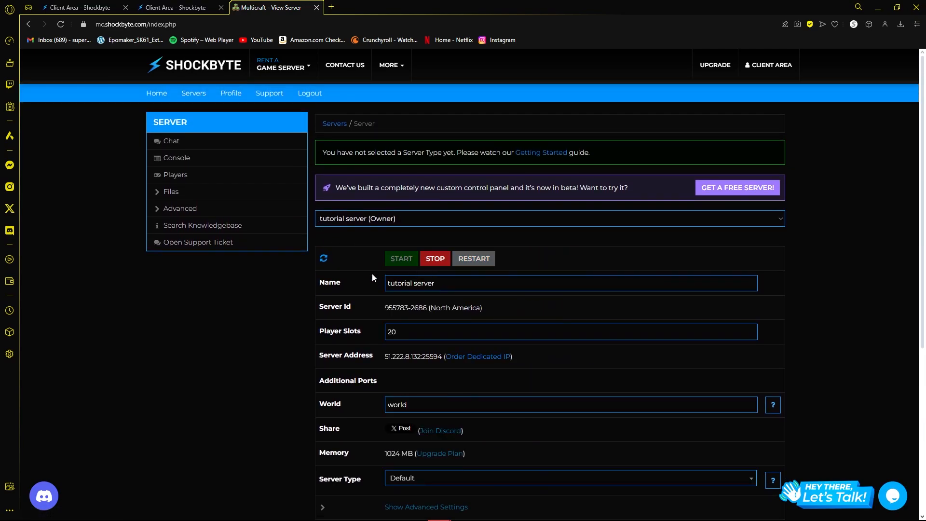
scroll(373, 274, down, 2)
scroll(375, 274, up, 1)
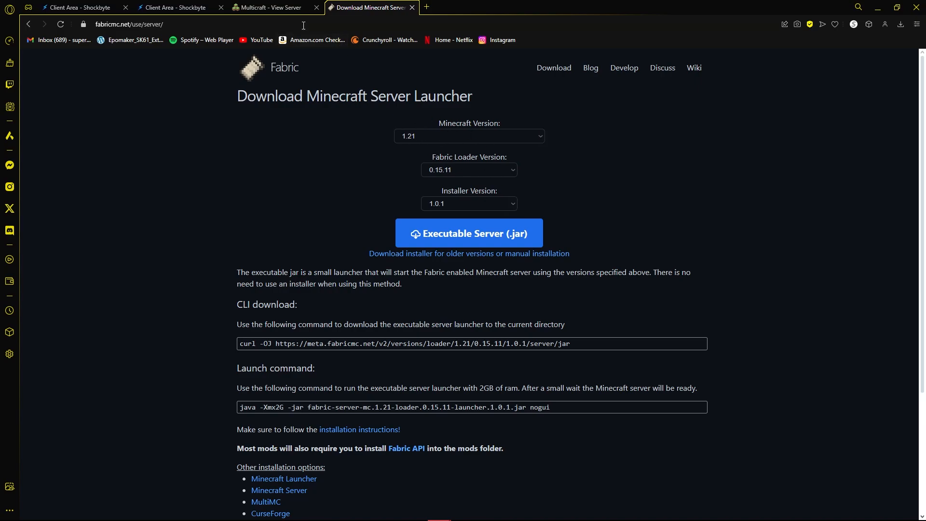
- Download the Fabric executable server jar for Minecraft 1.21 with loader version 0.15.11 and installer version 1.0.1
click(484, 169)
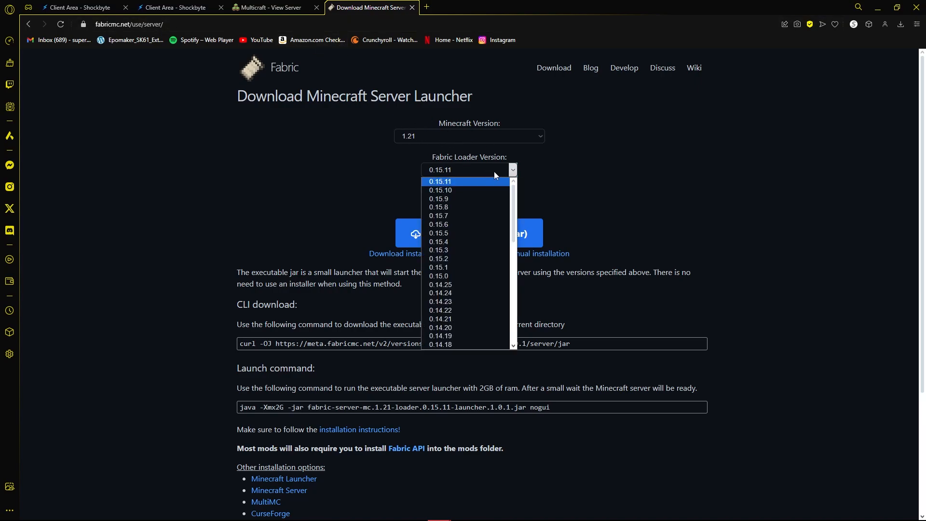
click(493, 172)
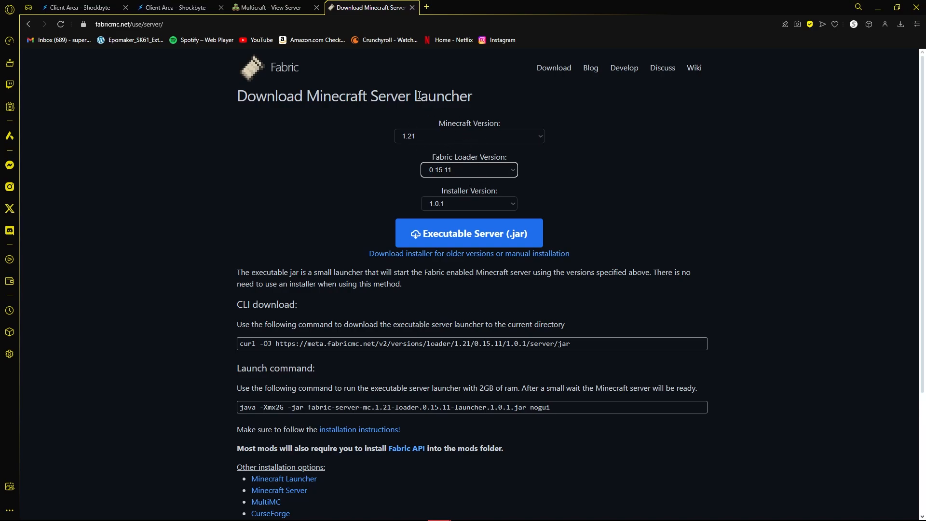
click(470, 234)
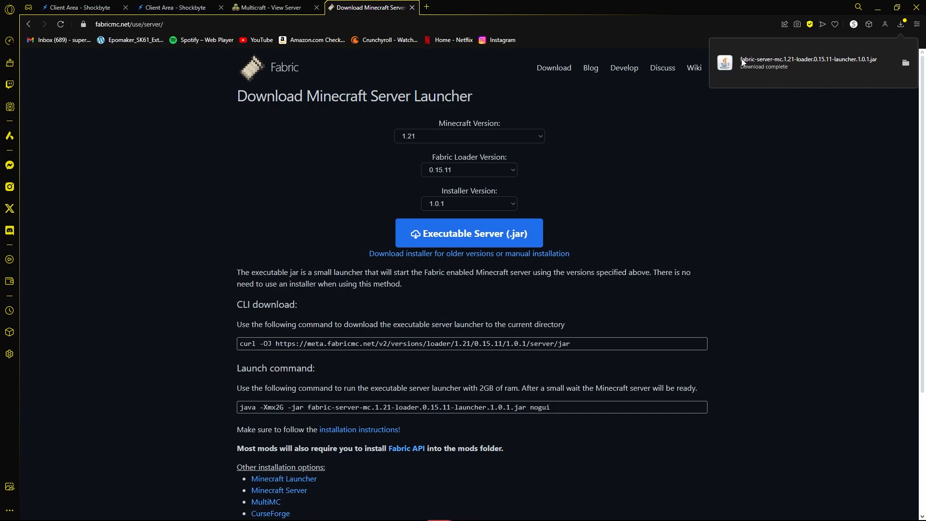
- Shrink the browser window and place the downloaded Fabric server launcher jar on the desktop
drag(694, 7, 665, 170)
click(861, 182)
drag(781, 247, 571, 78)
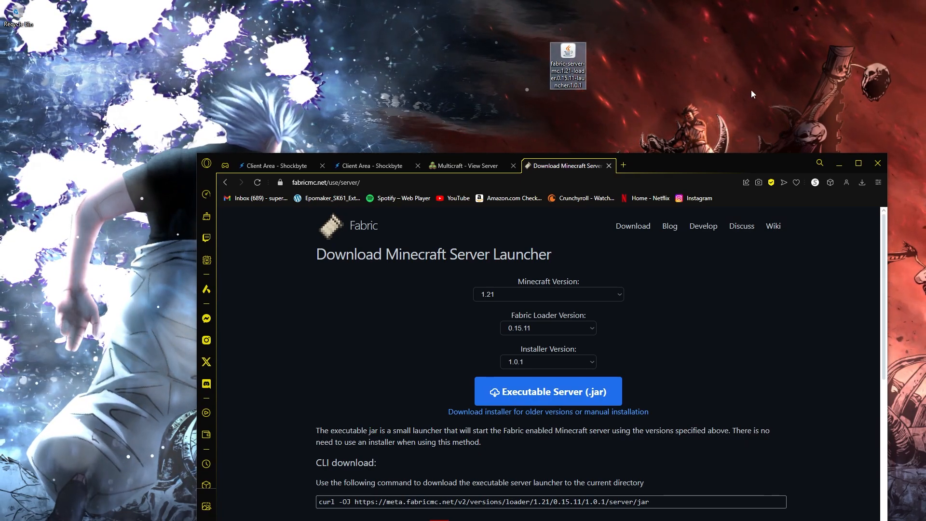
- Return to the tutorial server in Multicraft with the browser maximized and open its FTP file access page
drag(669, 163, 654, 86)
click(463, 89)
click(843, 85)
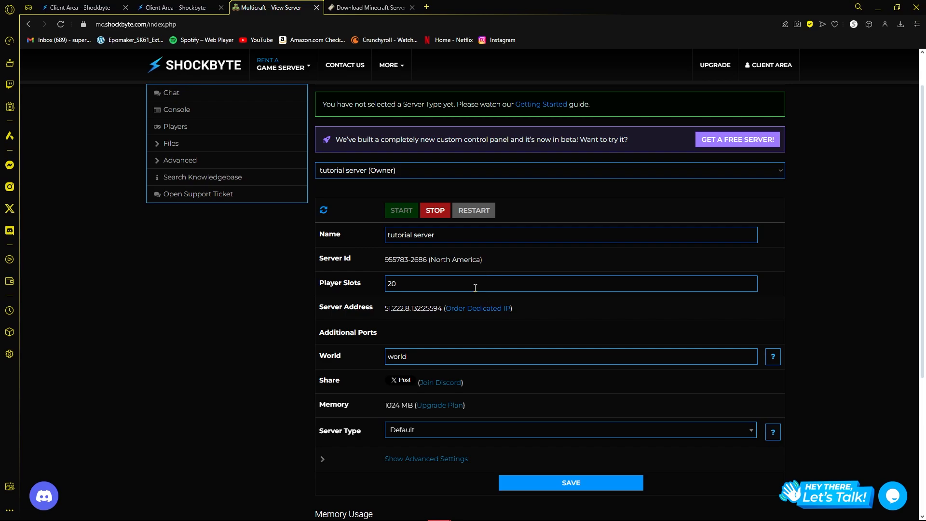
click(169, 143)
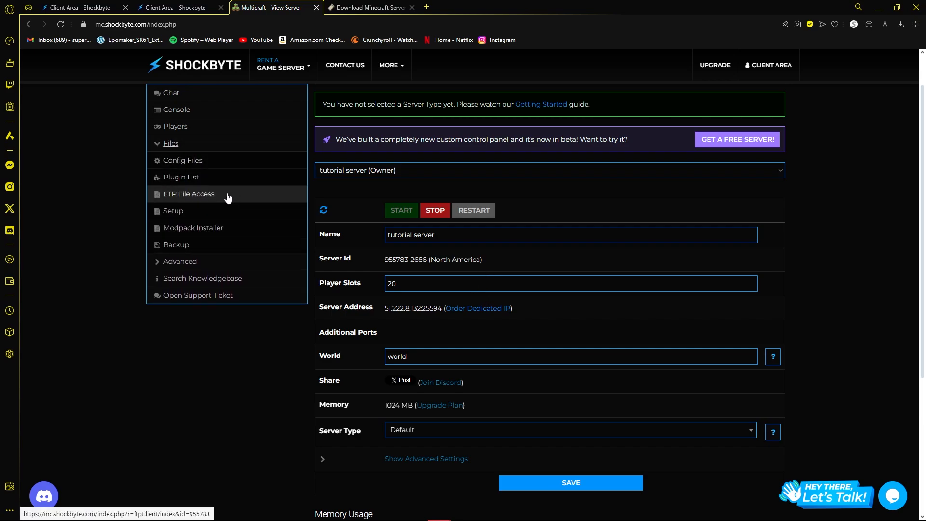
click(195, 195)
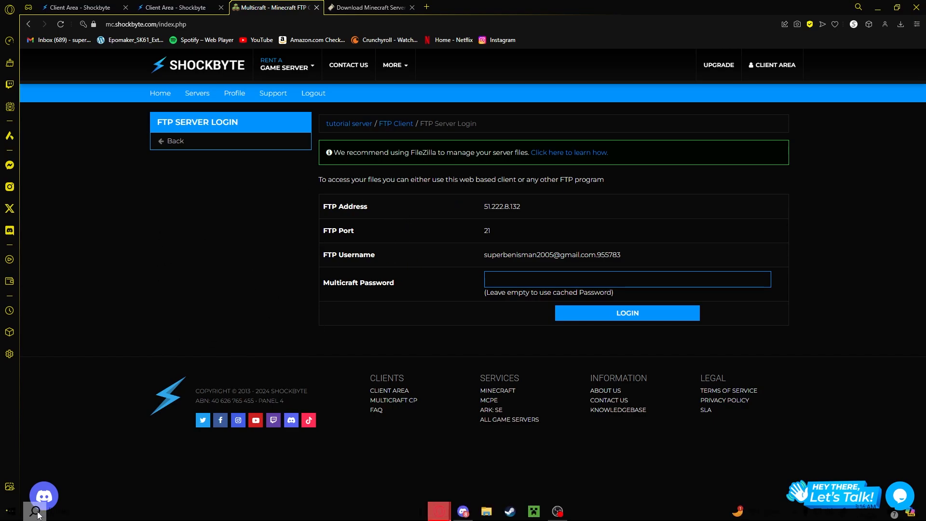
- Launch FileZilla and move its window aside so the FTP login details stay readable
click(35, 510)
text(filk)
click(54, 288)
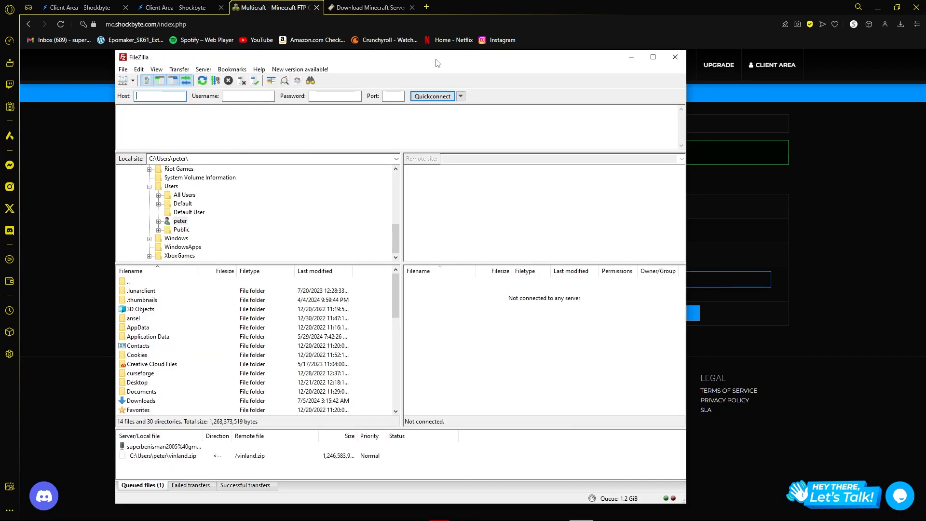
drag(436, 62, 925, 104)
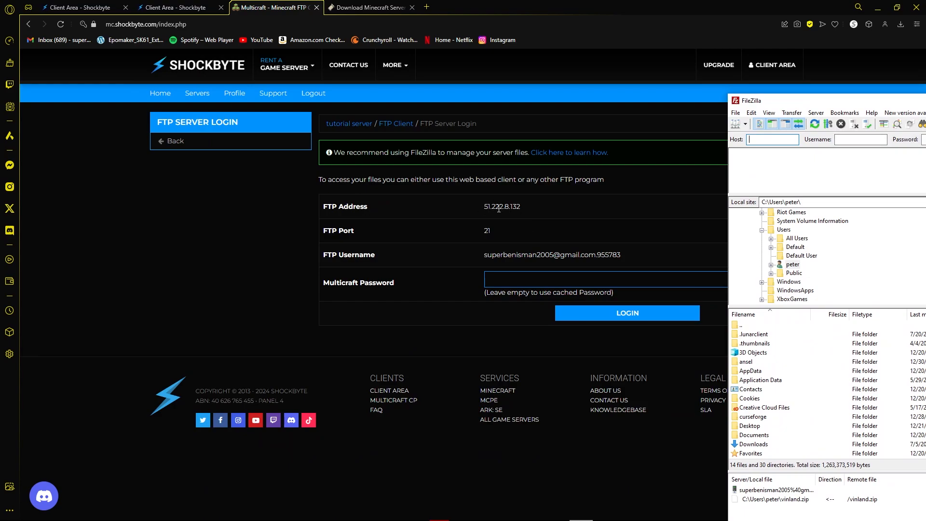
- Copy the FTP address 51.222.8.132 from the FTP login page into FileZilla's host field
drag(523, 206, 488, 207)
key(ctrl+c)
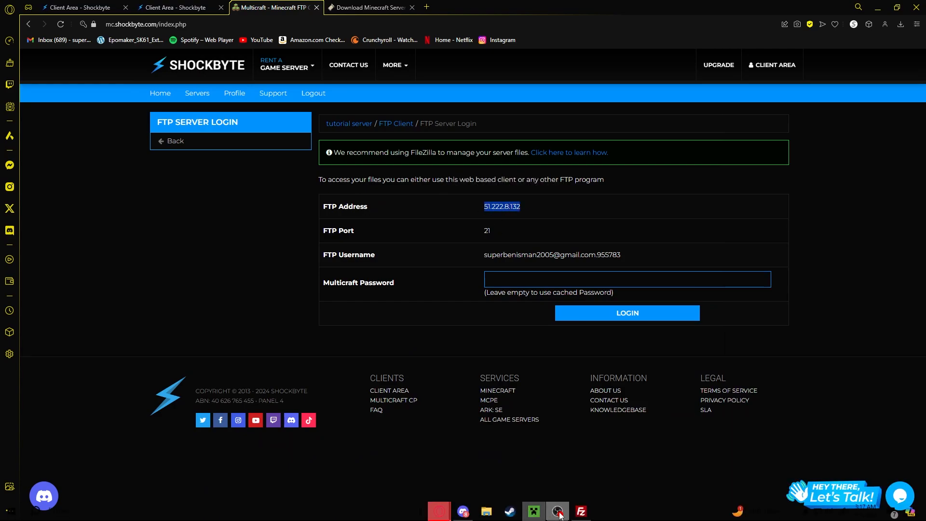
click(580, 511)
drag(786, 104, 231, 285)
key(ctrl+v)
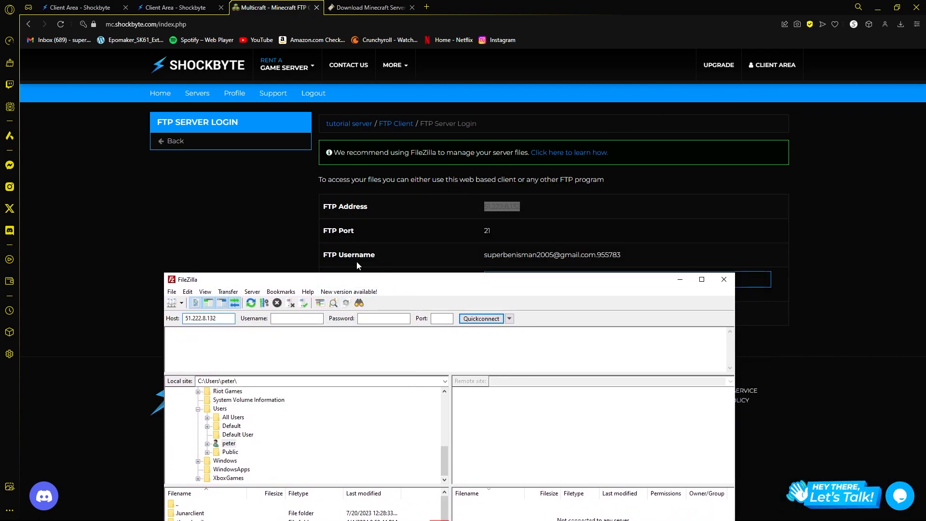
- Copy the FTP username from the FTP login page into FileZilla's username field
click(450, 254)
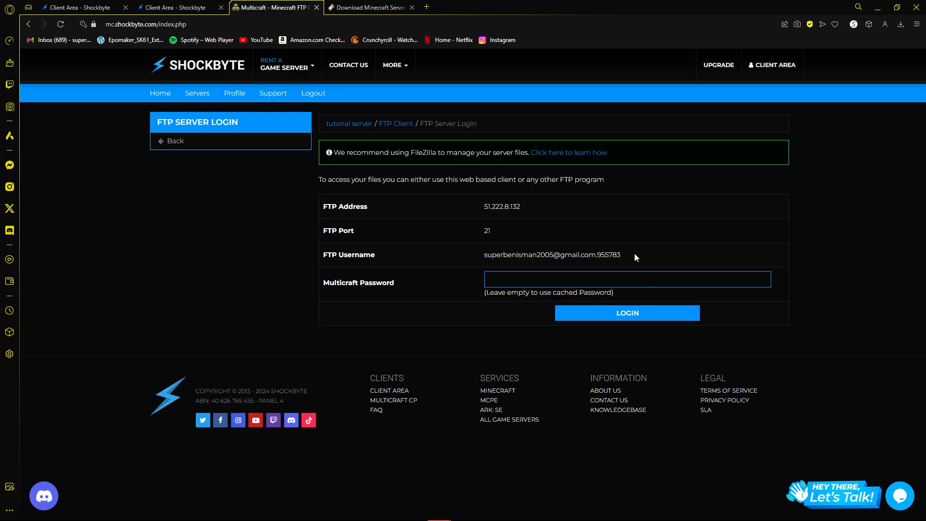
drag(634, 253, 483, 255)
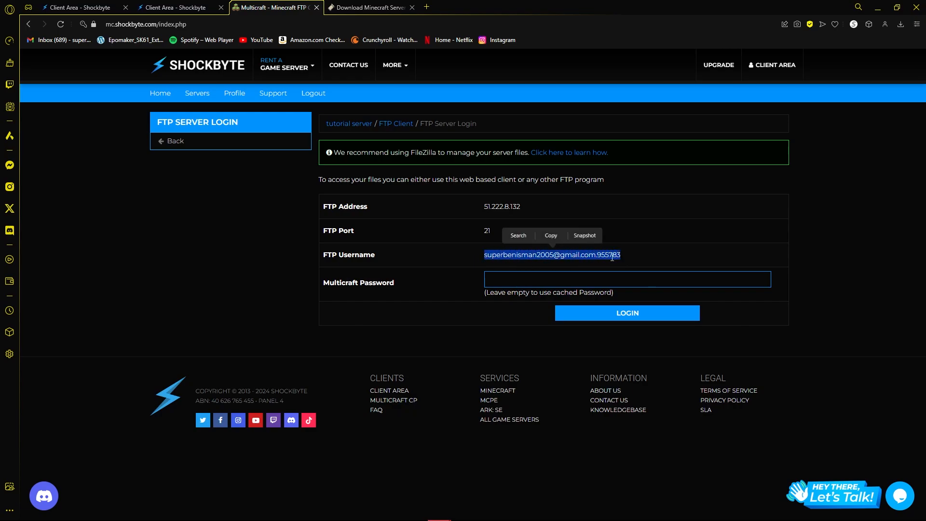
click(550, 236)
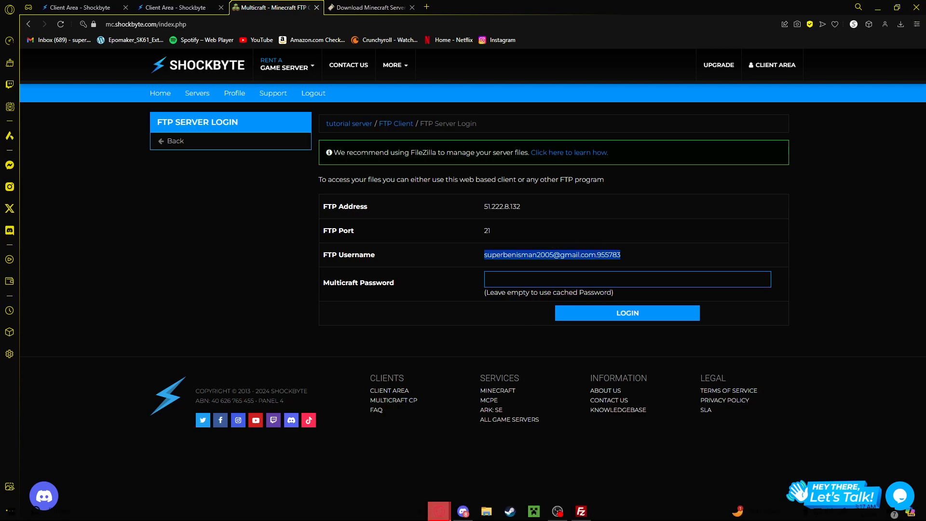
click(581, 511)
click(298, 319)
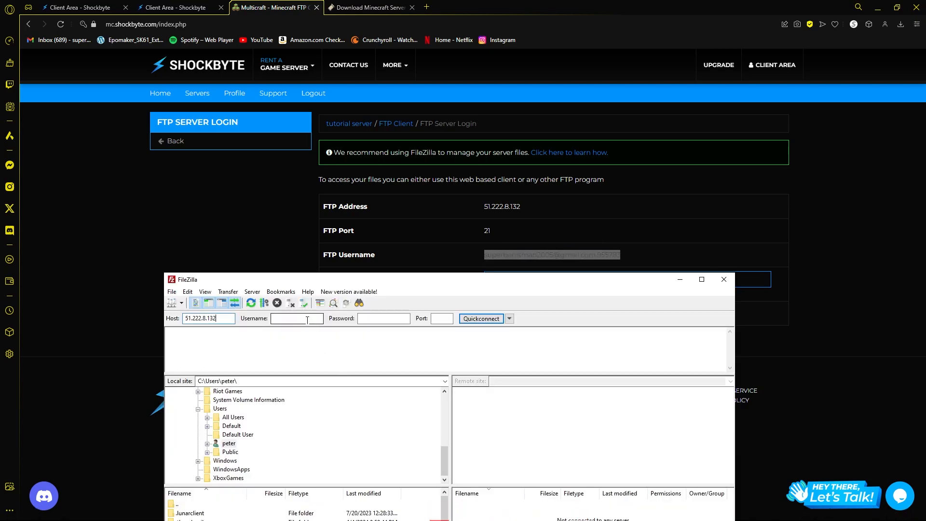
key(ctrl+v)
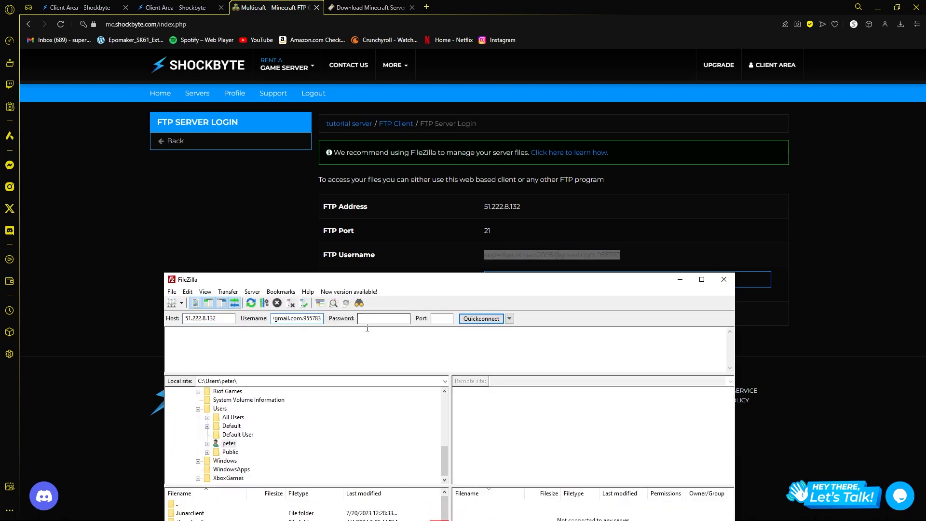
- Enter the Multicraft password and port 21, connect to the FTP server, and accept its certificate
click(369, 254)
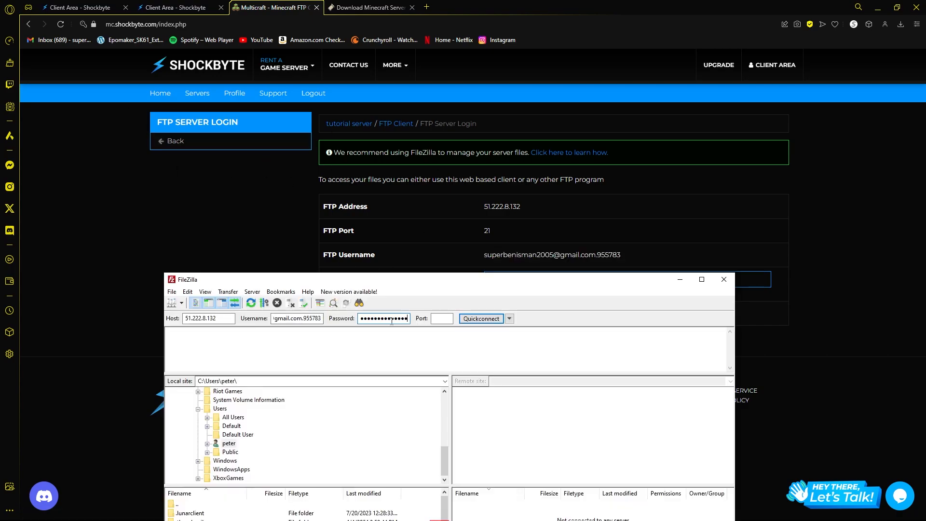
key(Tab)
text(21)
click(481, 318)
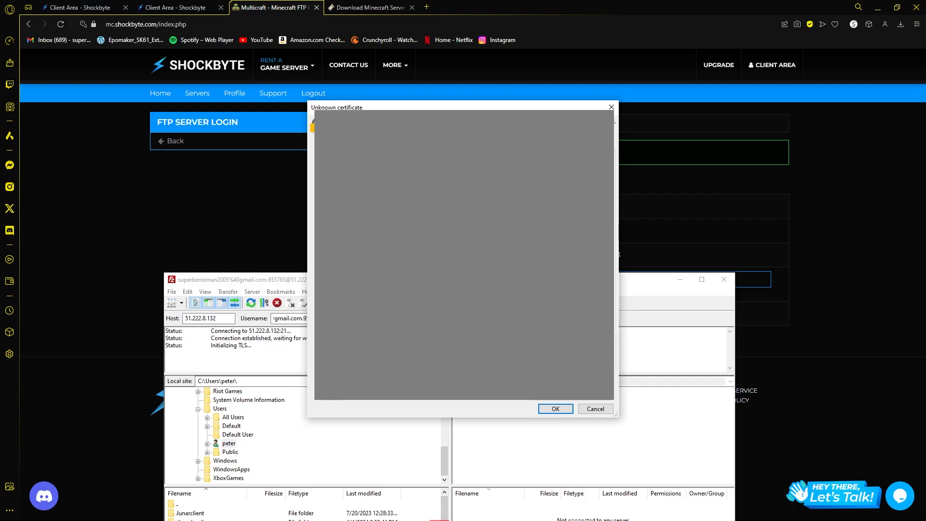
click(555, 408)
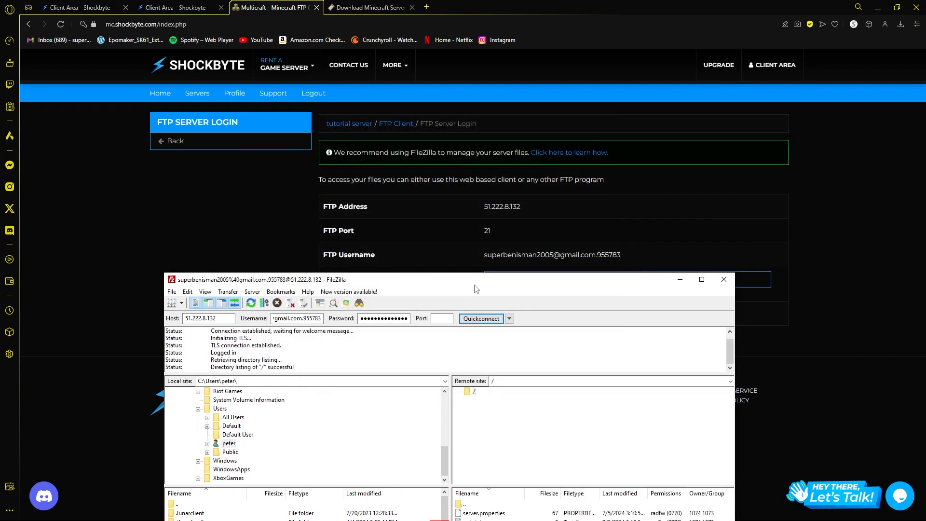
drag(475, 290, 475, 128)
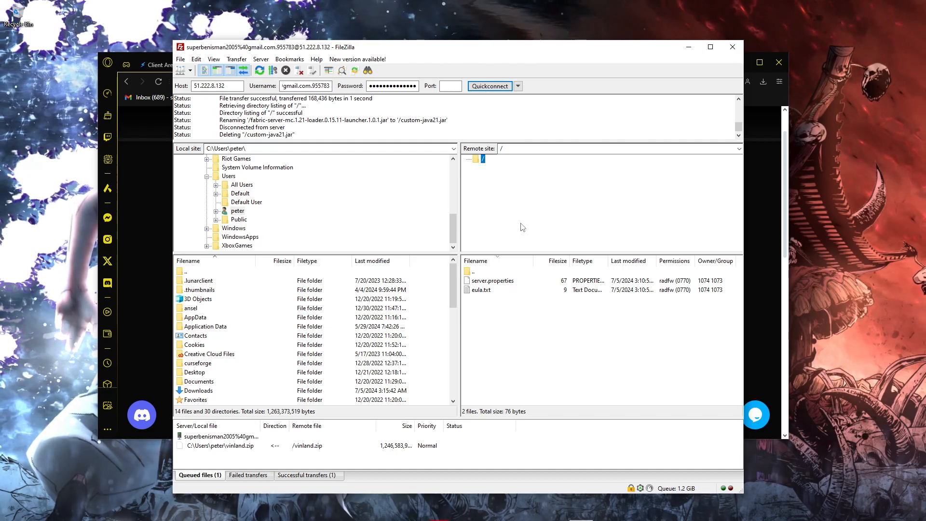
- Switch back to the Multicraft server settings, set the server type to Vanilla Minecraft 1.21, and save
click(506, 340)
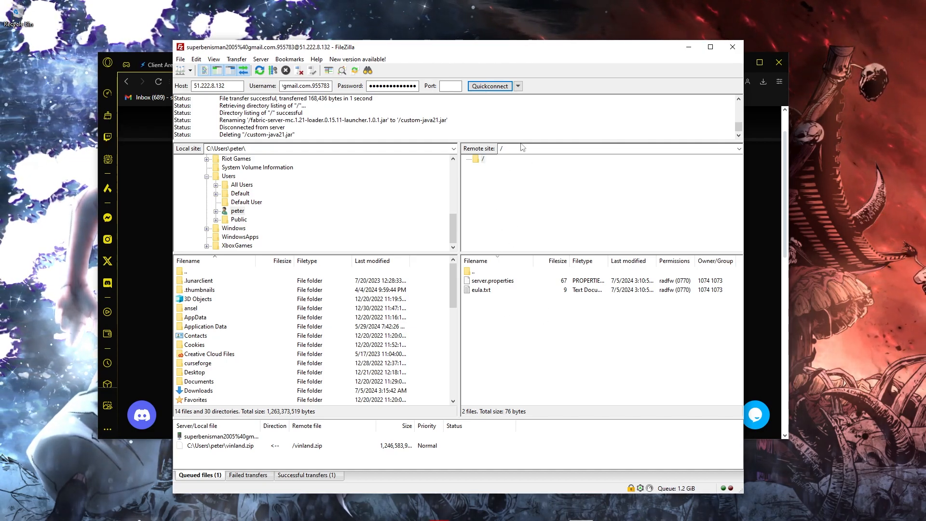
click(688, 47)
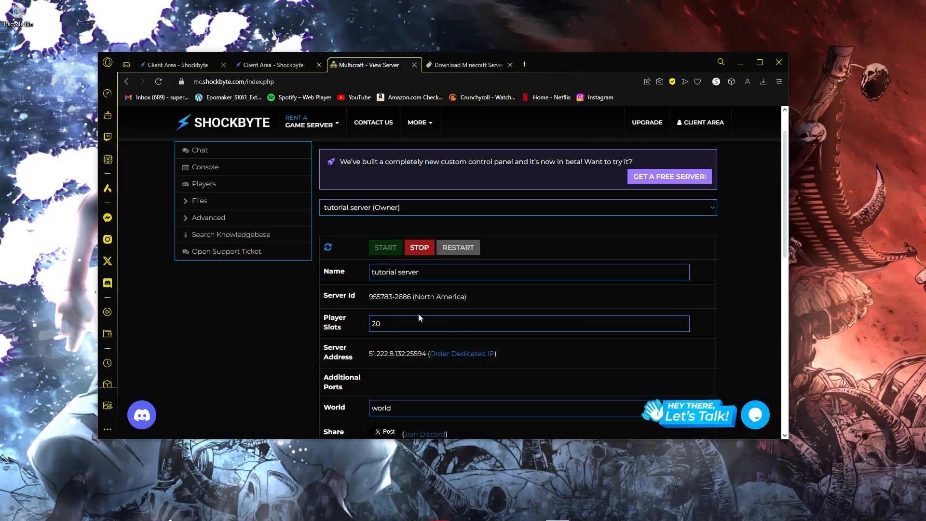
scroll(415, 313, down, 4)
click(552, 297)
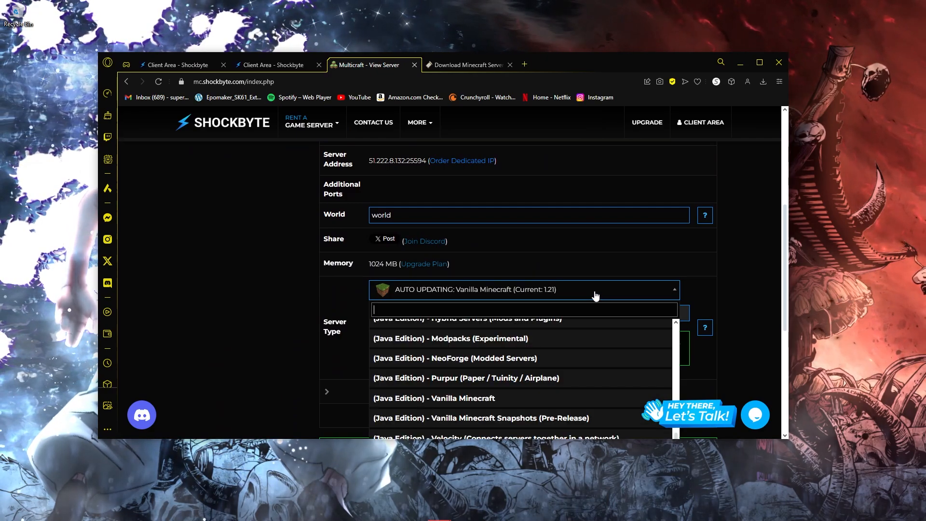
click(478, 398)
scroll(482, 381, down, 5)
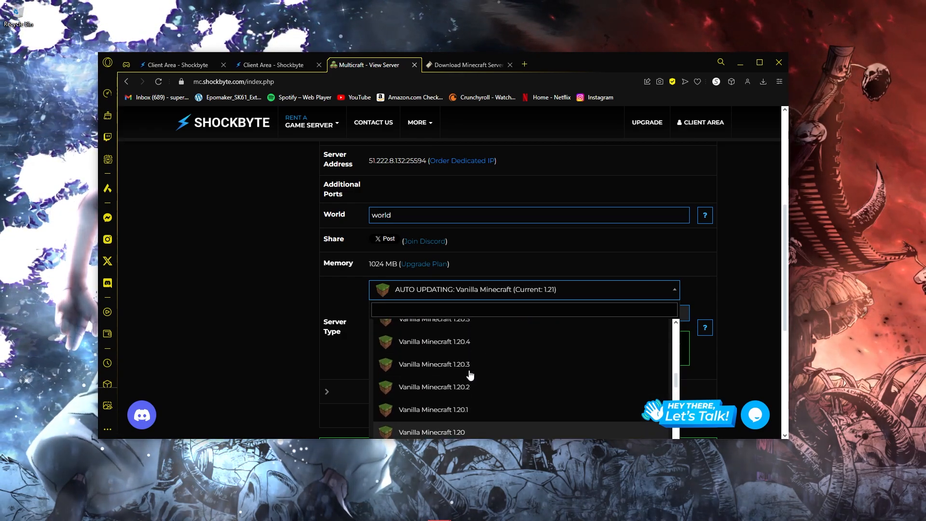
scroll(470, 375, up, 5)
scroll(467, 373, down, 2)
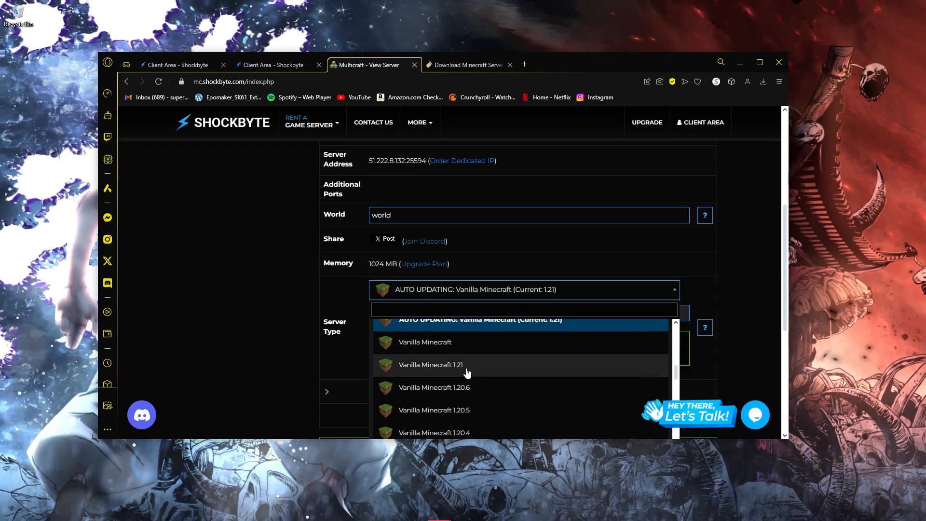
click(467, 369)
click(527, 412)
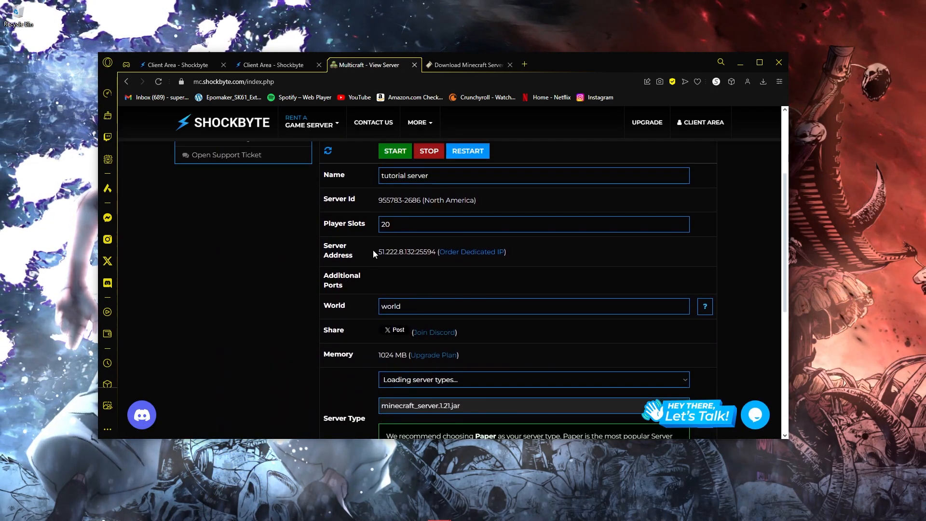
- Copy the server address 51.222.8.132:25594 from Multicraft and add it as a new server in Minecraft's multiplayer list
drag(373, 253, 436, 252)
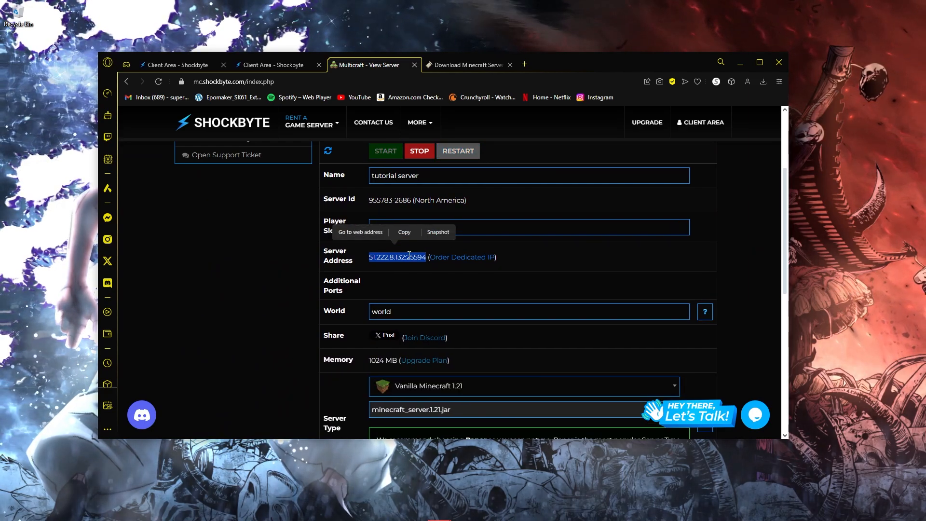
key(ctrl+c)
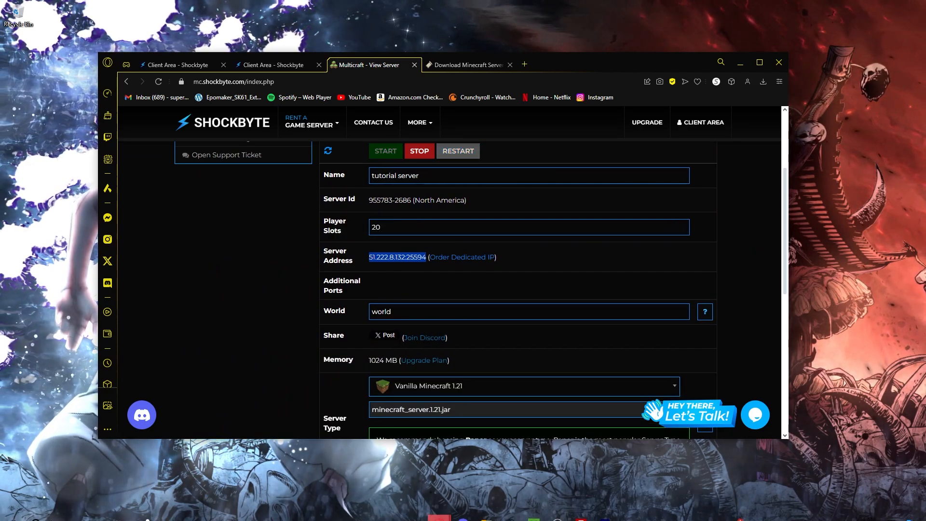
click(532, 511)
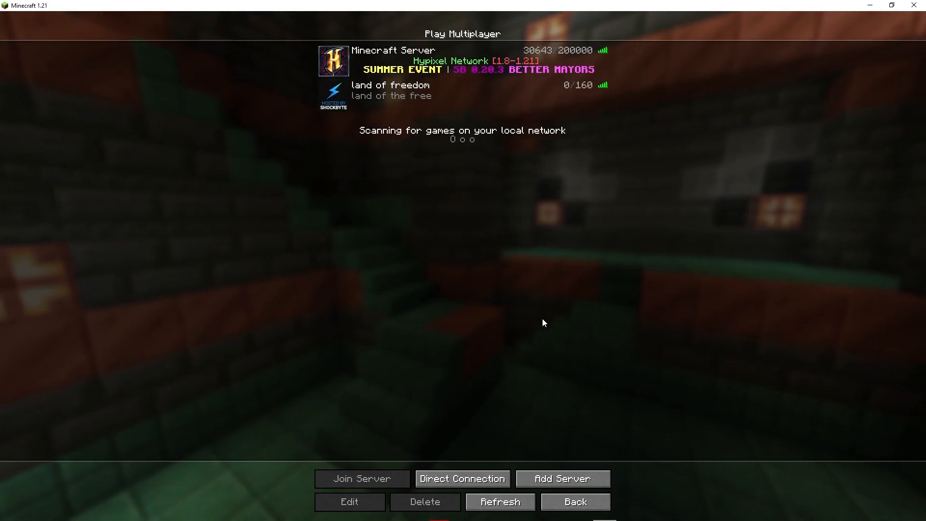
click(556, 479)
click(417, 127)
key(ctrl+v)
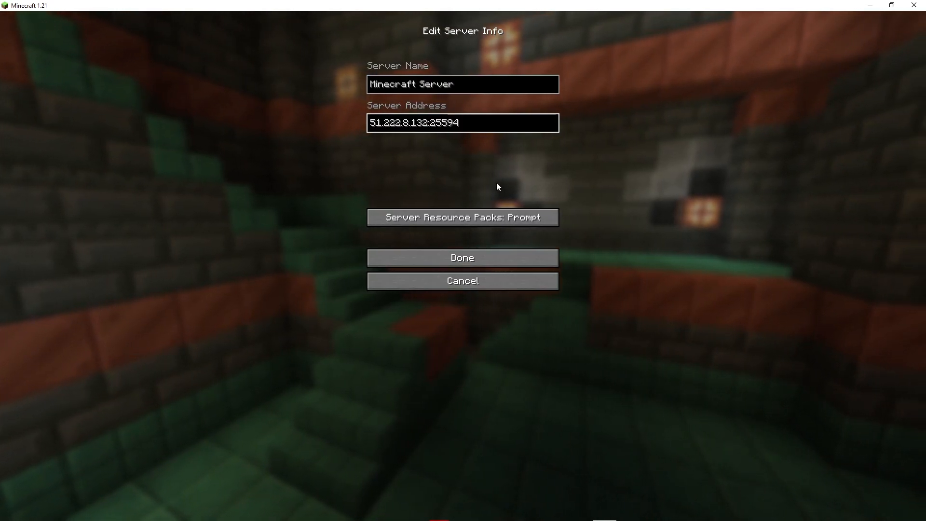
click(438, 258)
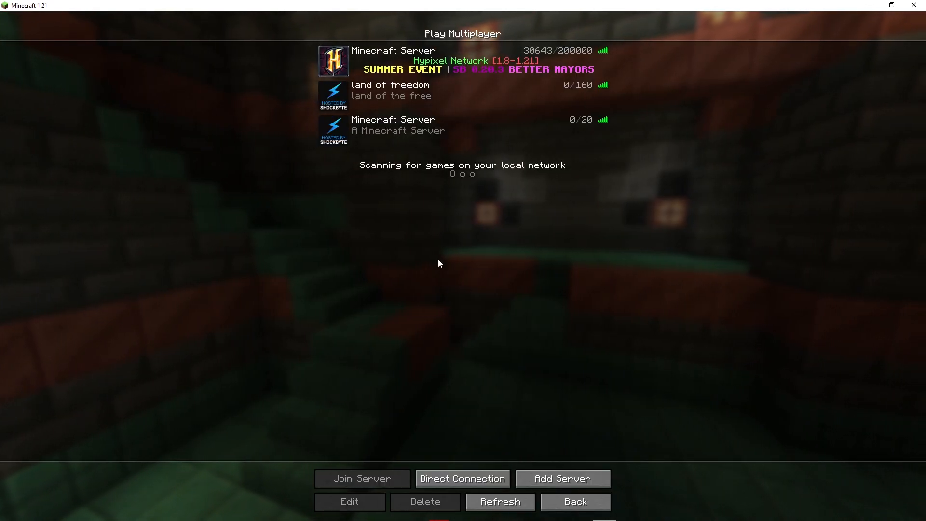
- Join the newly added Shockbyte server to test it, and disconnect from its world
mouse_move(397, 135)
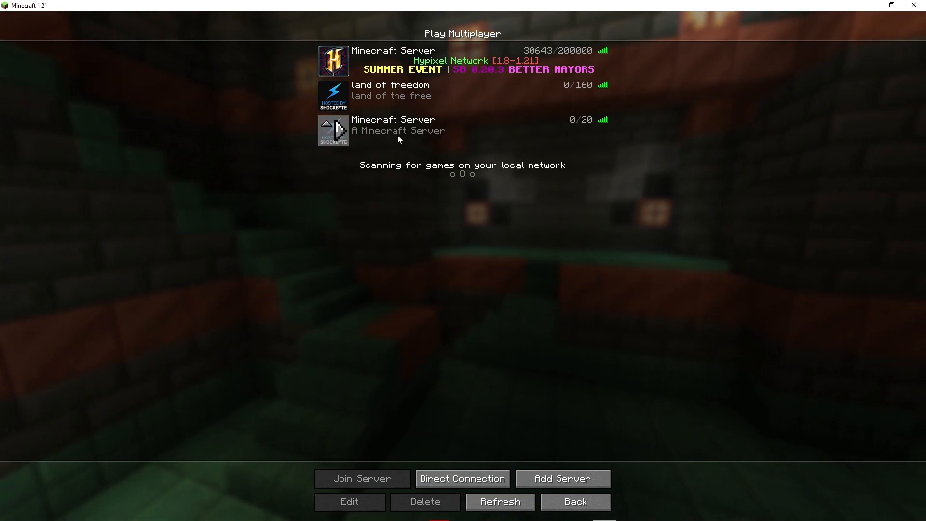
click(341, 134)
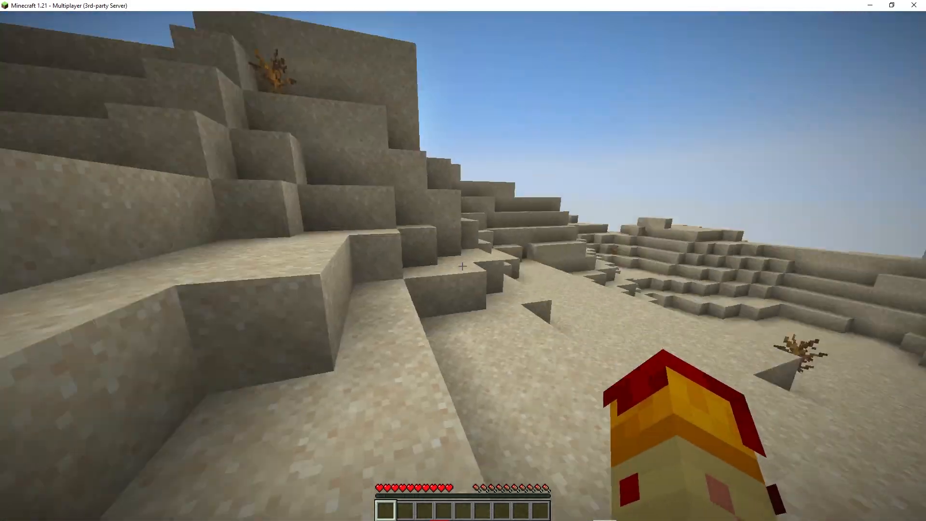
key(Escape)
click(456, 253)
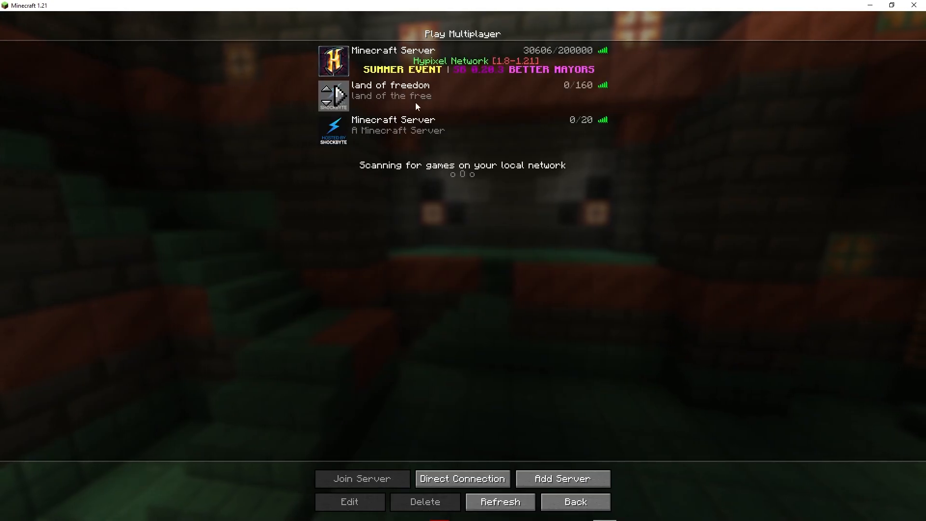
- Quit Minecraft and return to the Multicraft server settings in the browser
click(575, 502)
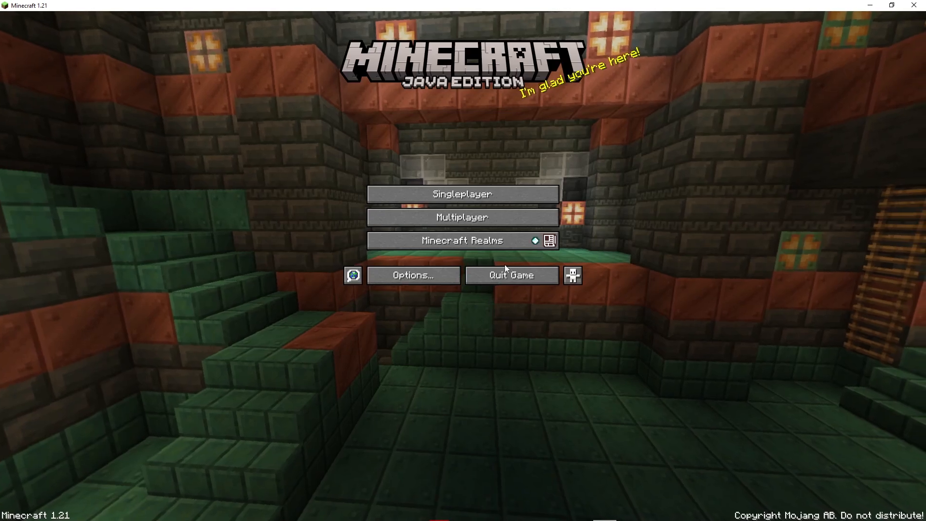
click(504, 280)
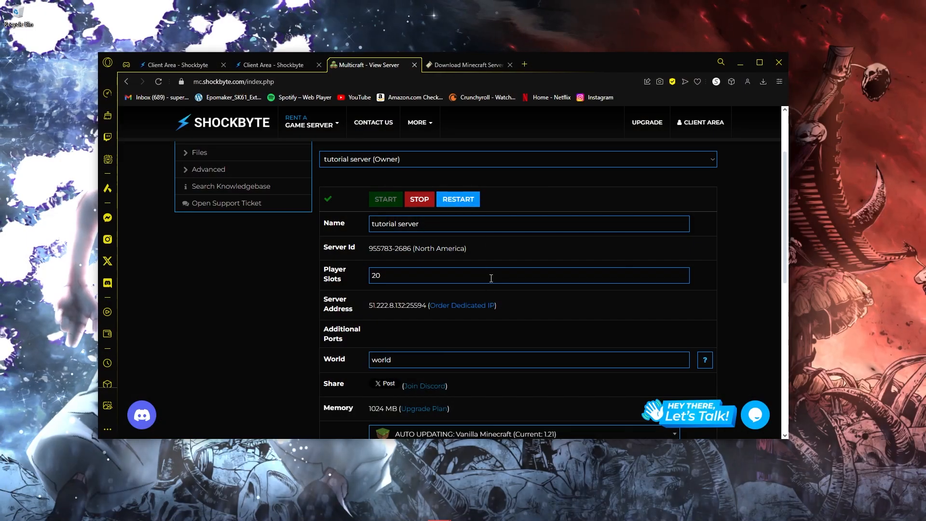
scroll(376, 371, down, 1)
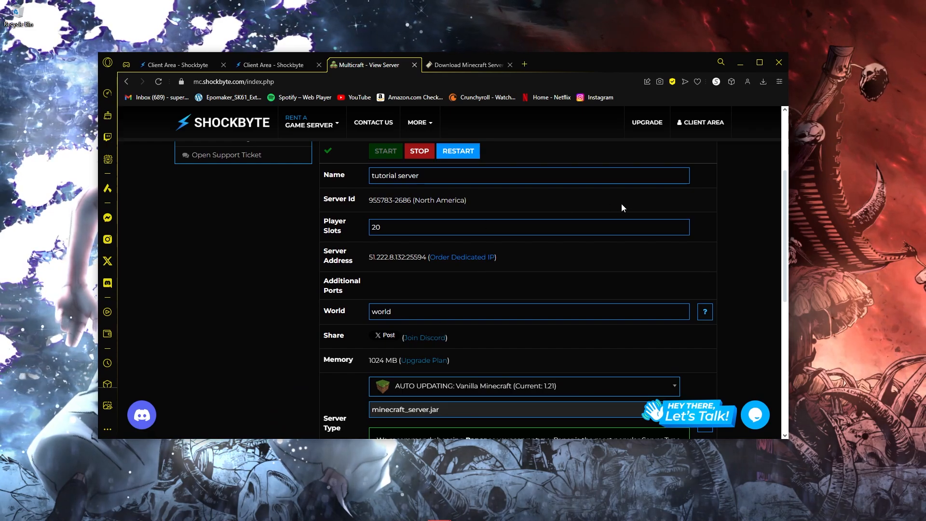
- Switch to FileZilla, disconnect and reconnect to the FTP server, and review the files in the remote root directory
click(580, 512)
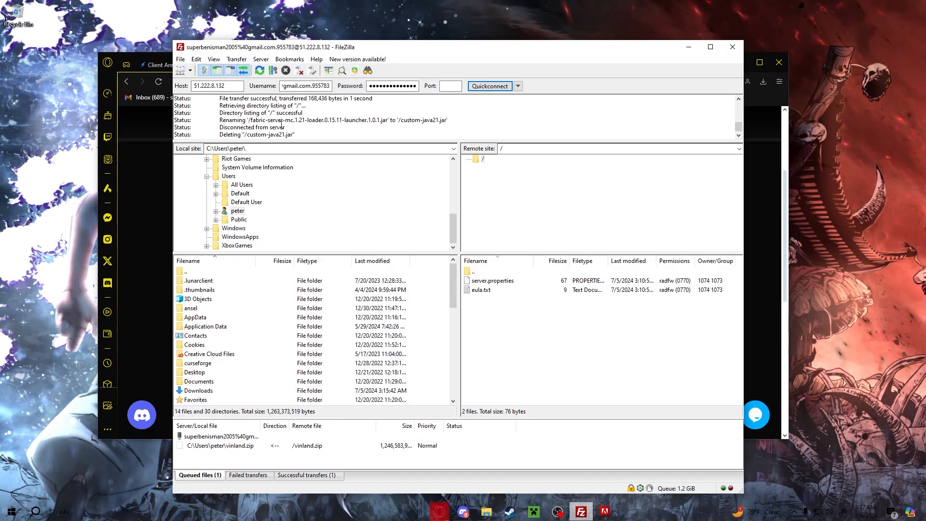
click(300, 71)
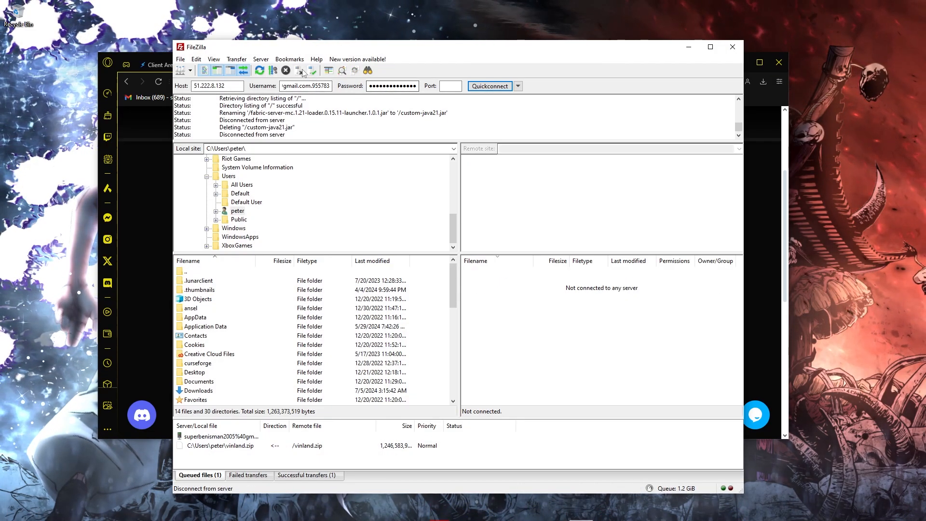
key(Return)
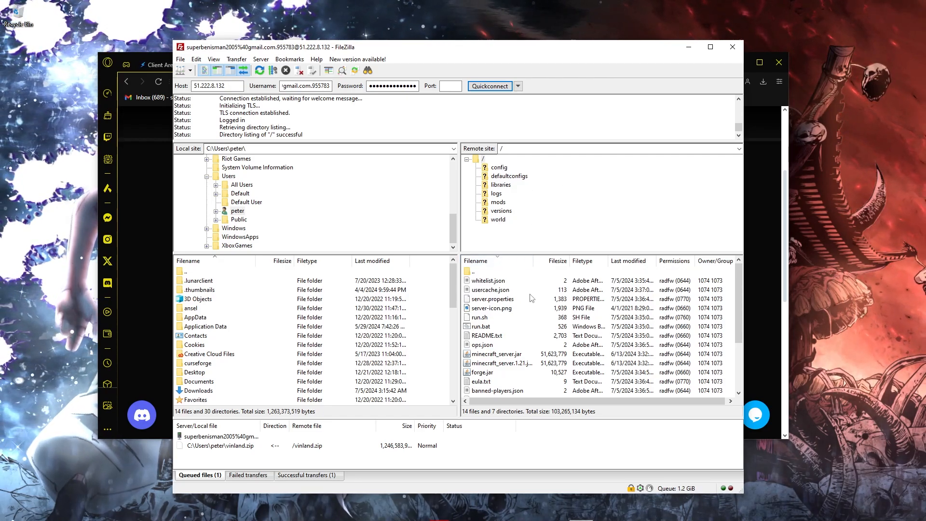
scroll(530, 298, down, 3)
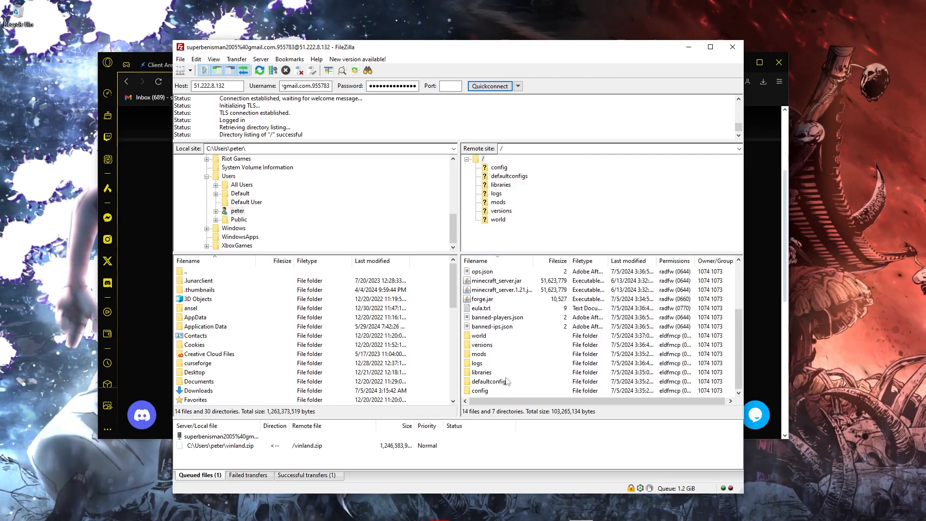
scroll(508, 381, up, 3)
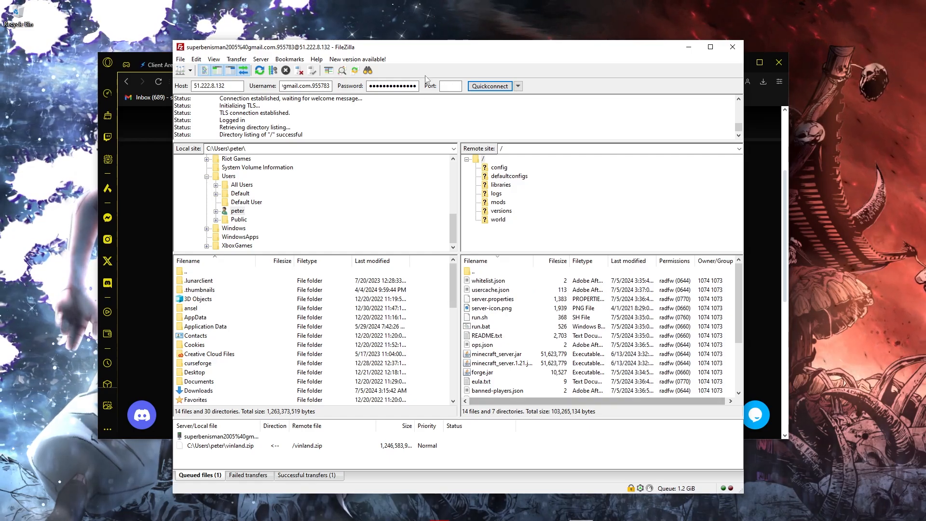
drag(434, 51, 404, 66)
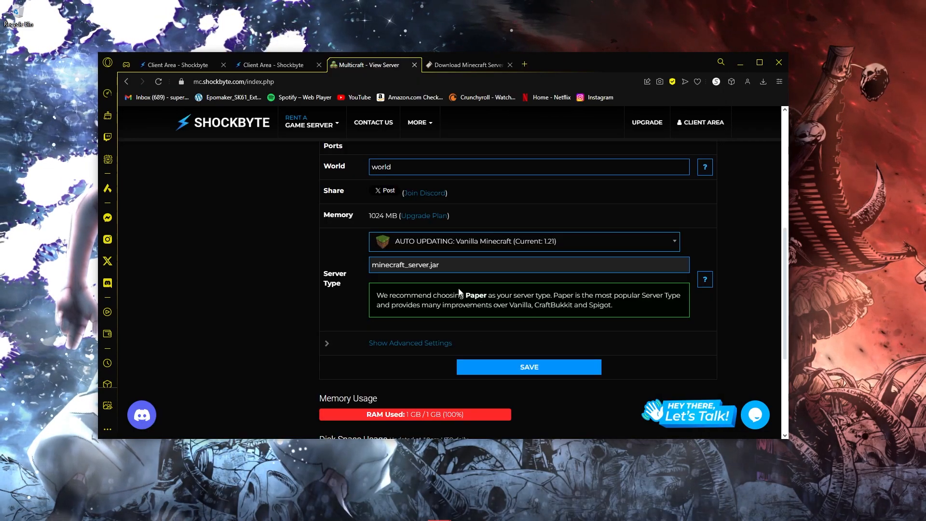
click(580, 512)
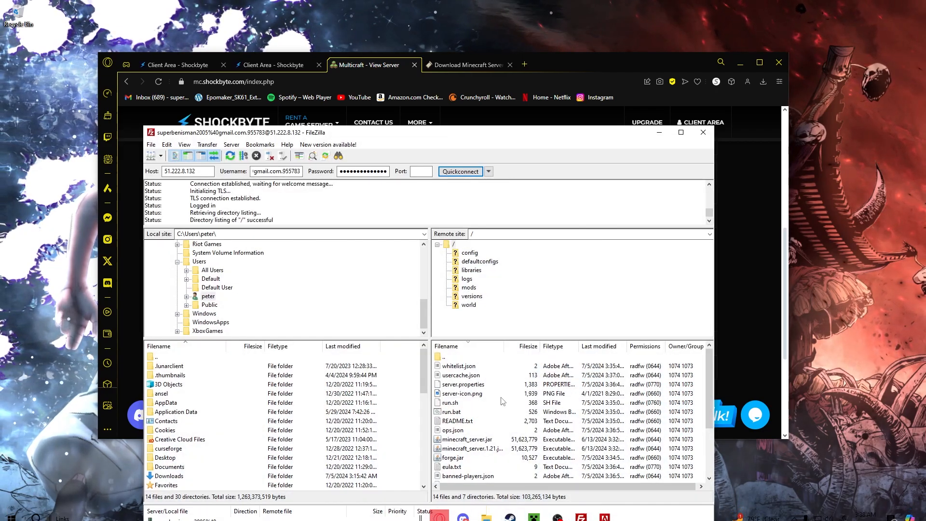
scroll(501, 410, down, 1)
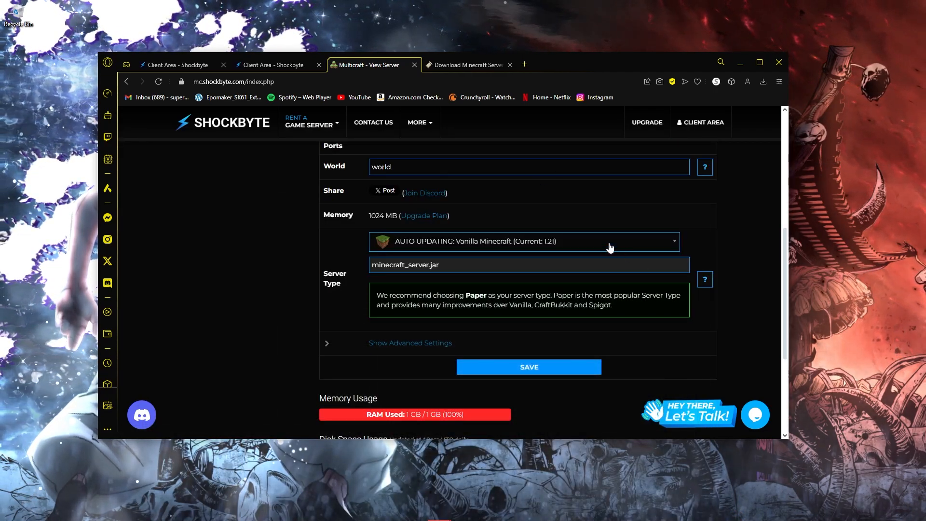
- In Multicraft, change the server type to Custom JAR Java 21, which uses custom-java21.jar, and save the settings
click(609, 247)
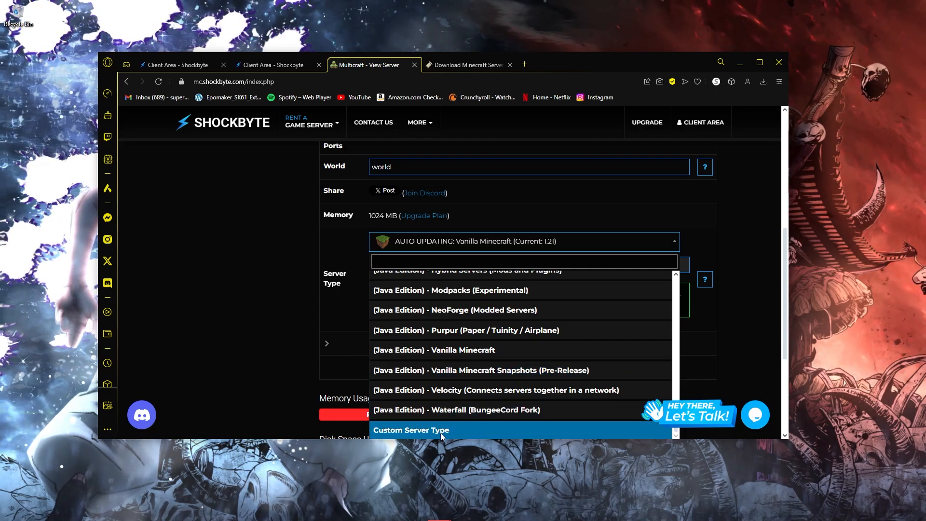
scroll(434, 426, up, 5)
scroll(438, 415, down, 5)
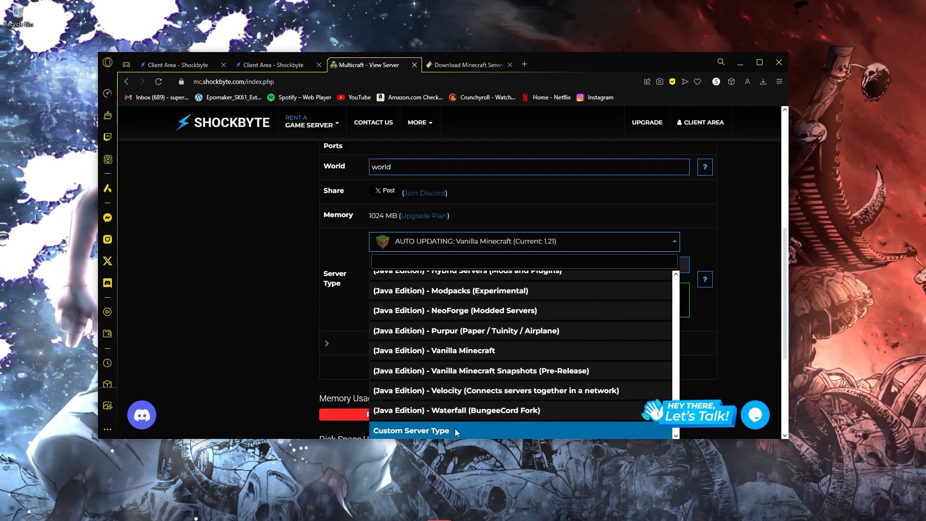
scroll(455, 428, down, 2)
scroll(456, 364, down, 1)
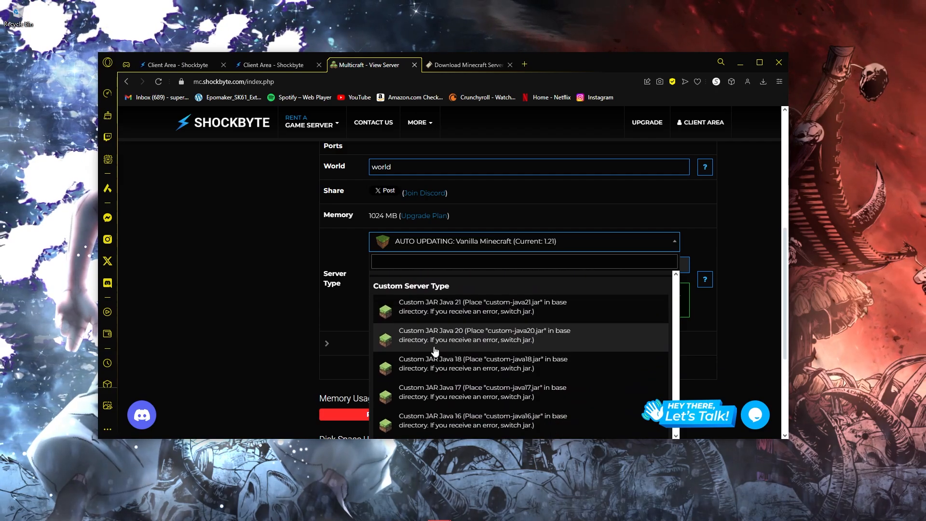
click(464, 309)
scroll(444, 333, down, 4)
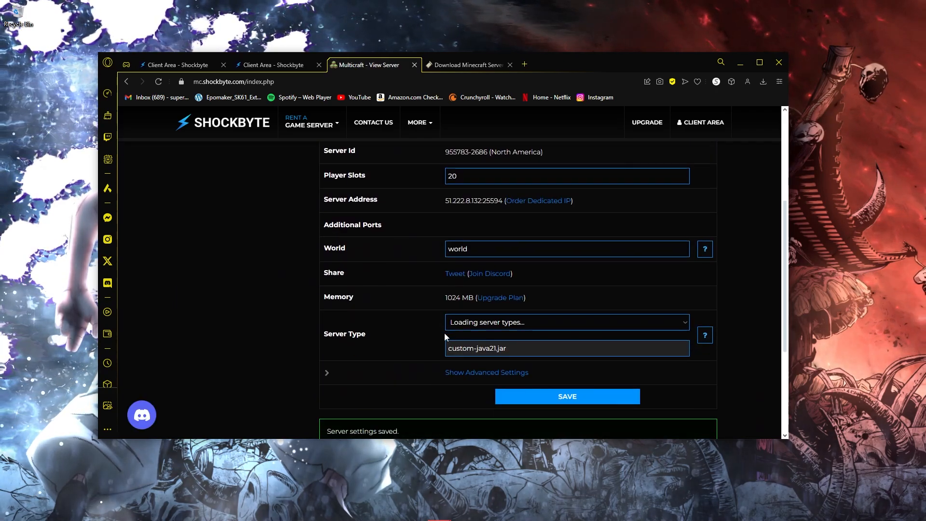
scroll(444, 333, down, 2)
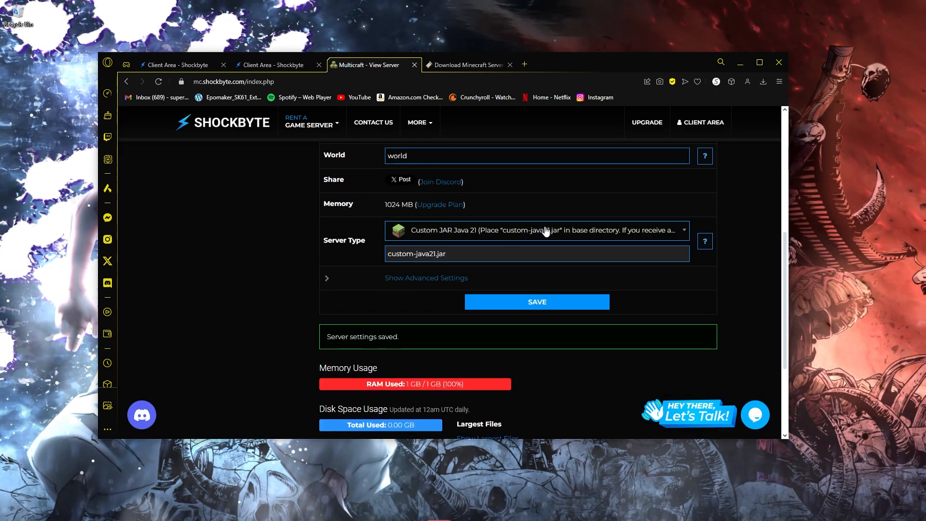
- Look through the available server types, reselect Custom JAR Java 21, and save the server settings again
click(537, 237)
scroll(443, 270, down, 3)
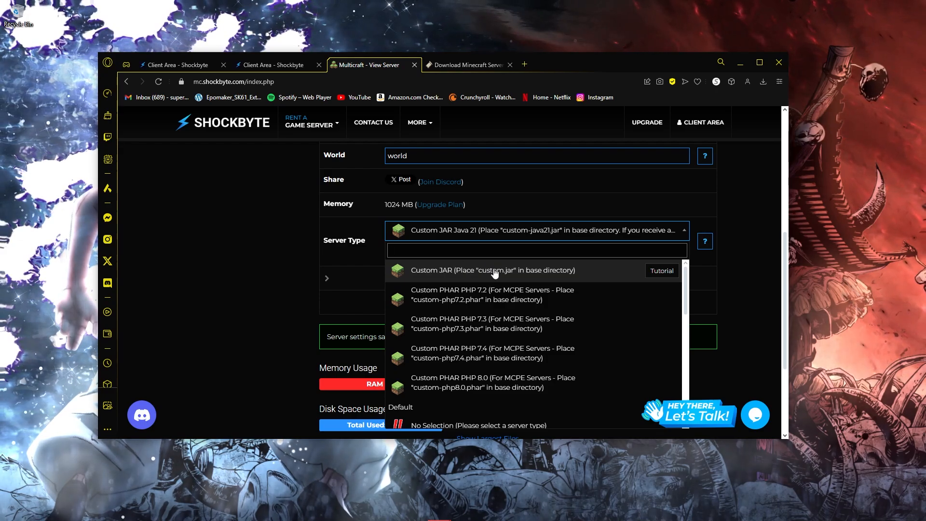
scroll(481, 285, down, 10)
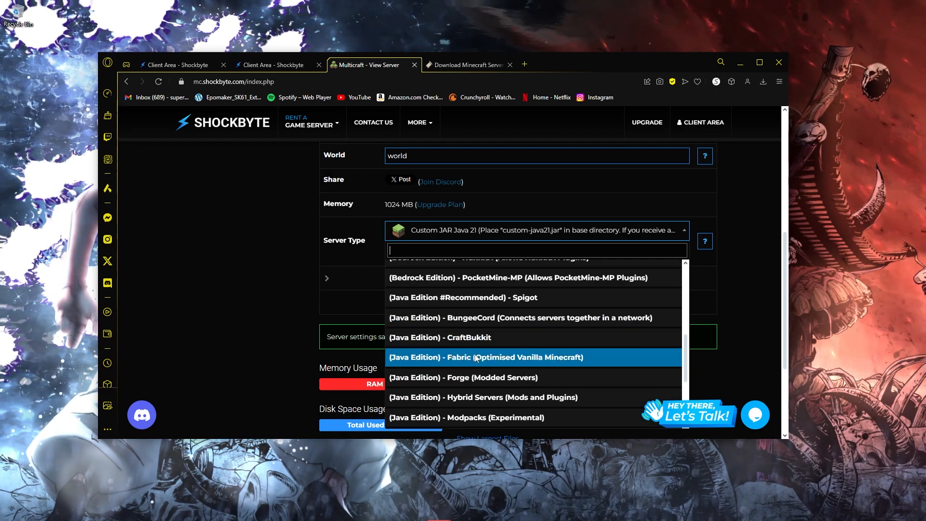
scroll(468, 421, down, 2)
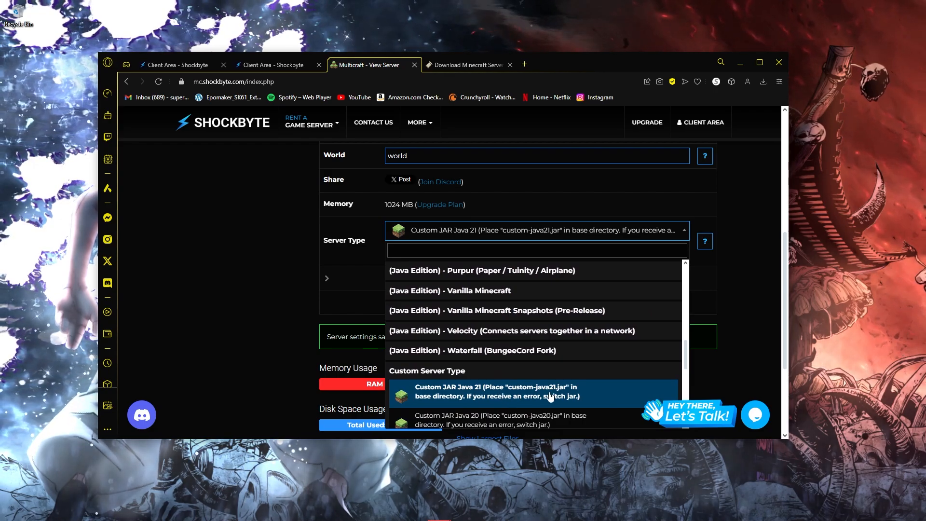
click(534, 396)
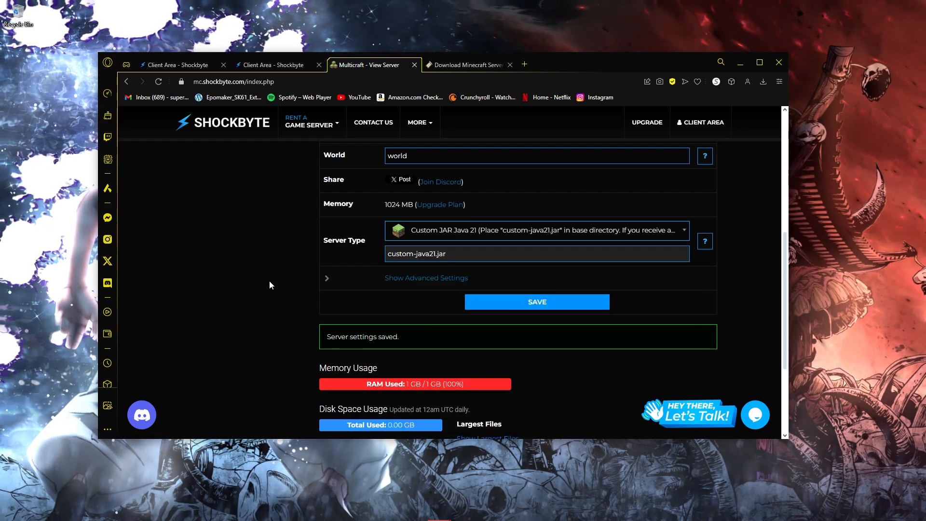
click(518, 308)
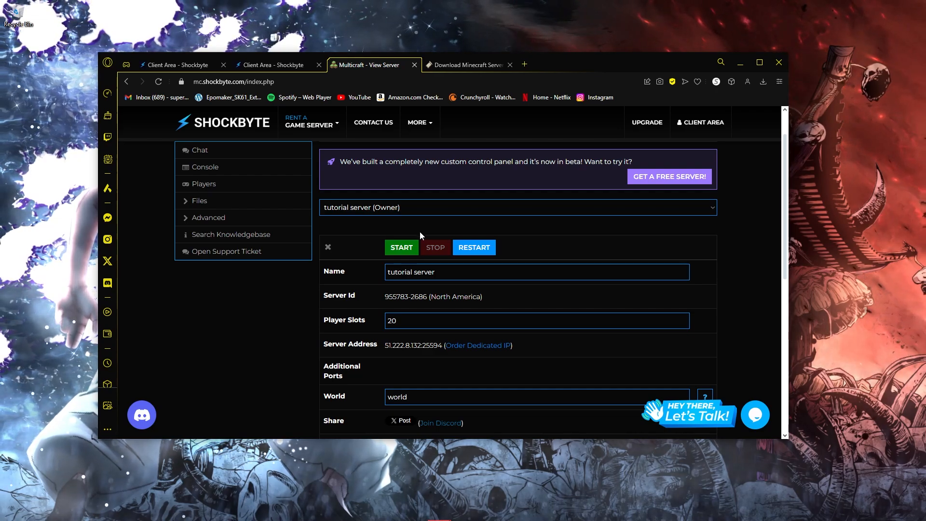
scroll(530, 305, down, 1)
scroll(546, 300, down, 2)
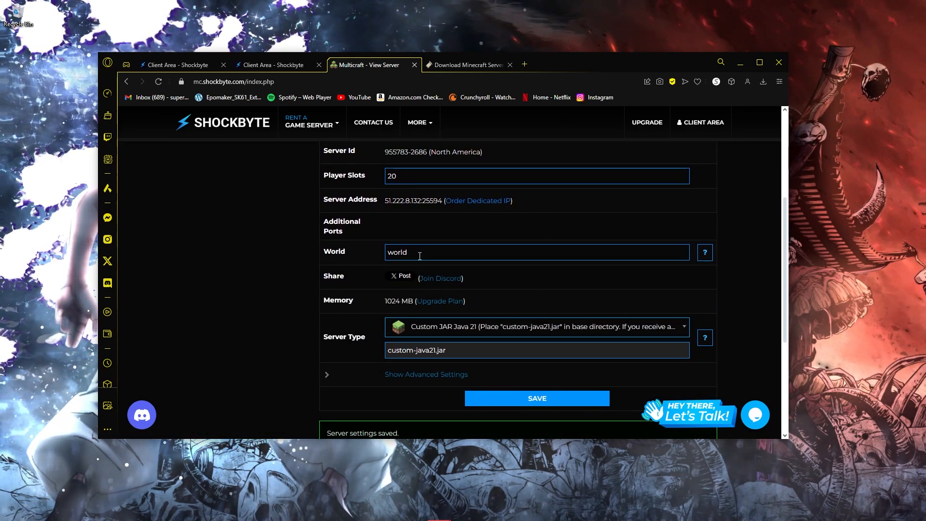
- Upload fabric-server-mc.1.21-loader.0.15.11-launcher.1.0.1.jar from the desktop to the remote root directory with FileZilla, and select the uploaded file
key(super+d)
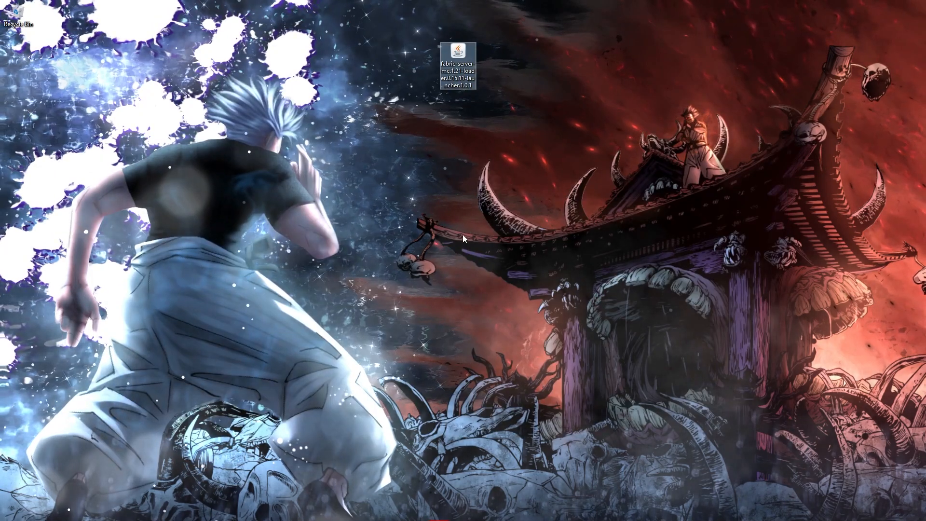
click(581, 512)
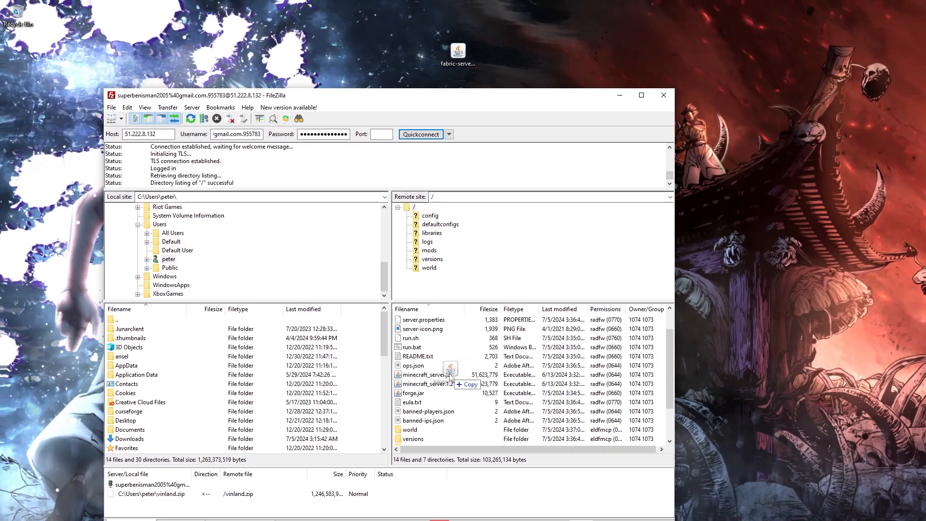
drag(450, 377, 451, 380)
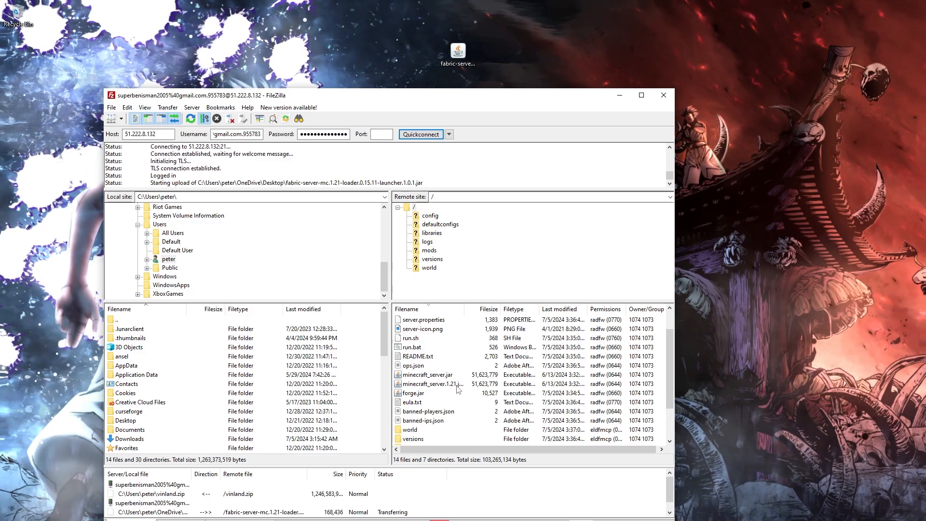
scroll(458, 389, down, 2)
scroll(447, 380, up, 1)
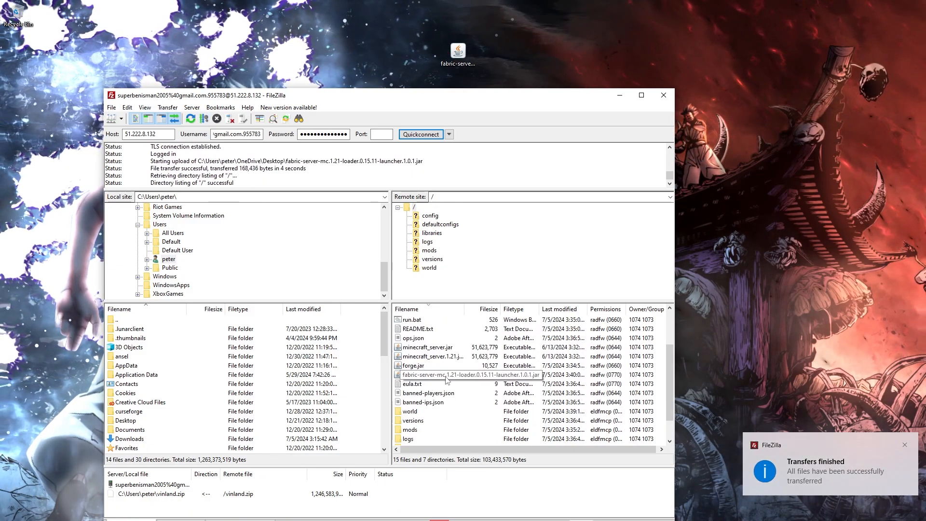
click(439, 380)
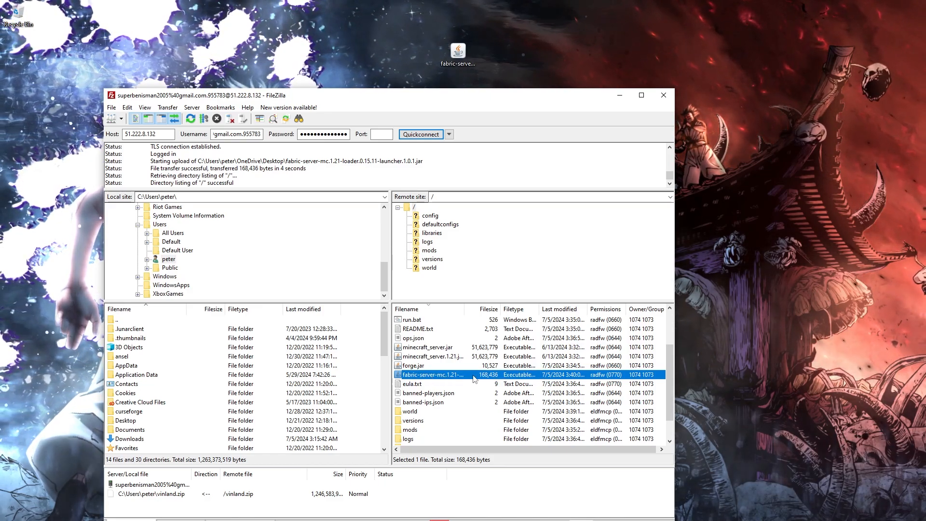
- Examine the server JAR files in the remote root directory, and select the uploaded Fabric launcher JAR
click(447, 366)
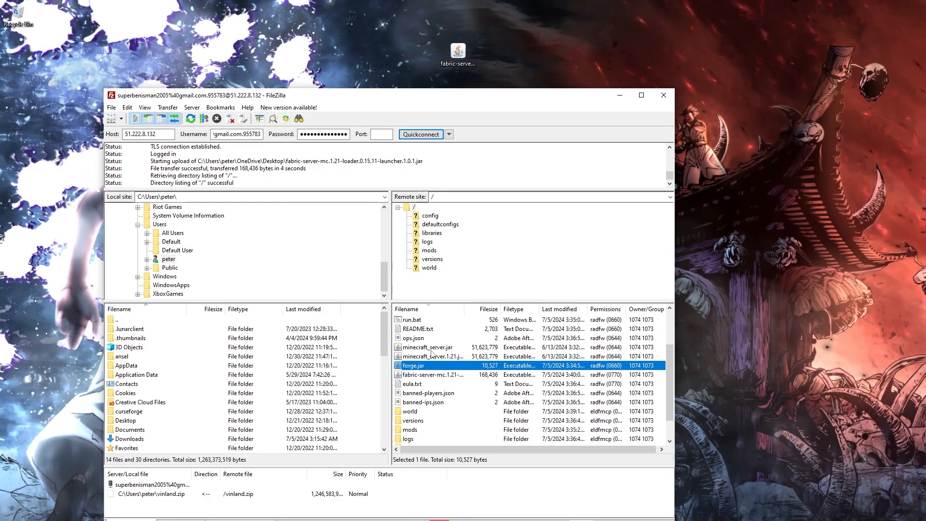
click(431, 348)
click(430, 357)
click(430, 366)
click(430, 358)
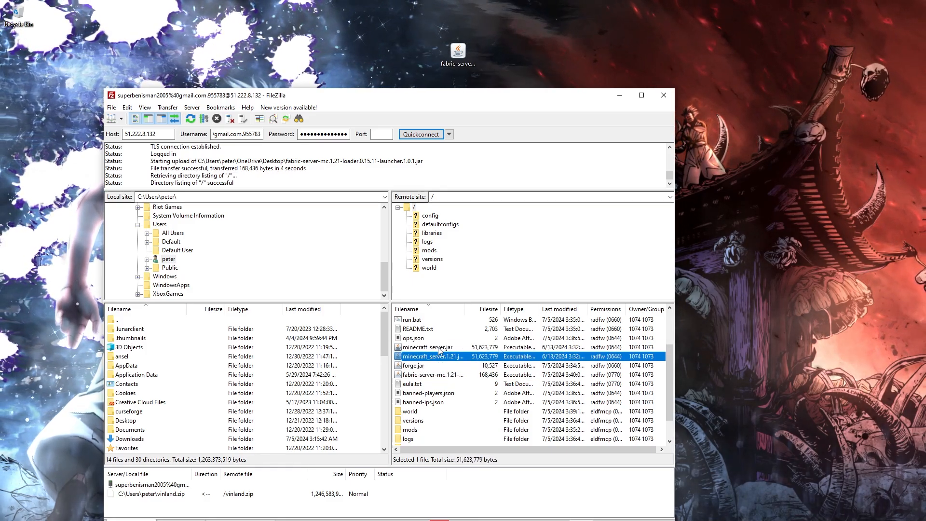
click(437, 348)
click(435, 357)
click(433, 366)
click(432, 348)
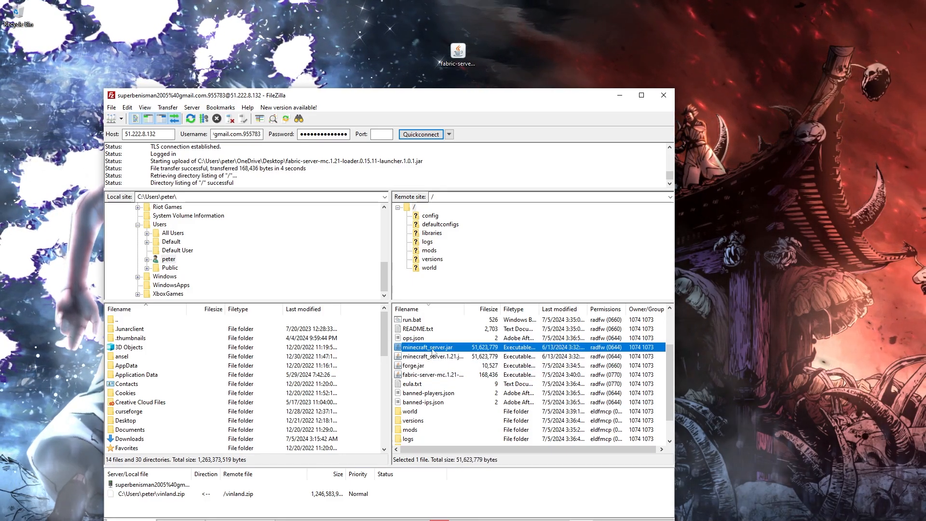
click(428, 357)
click(425, 365)
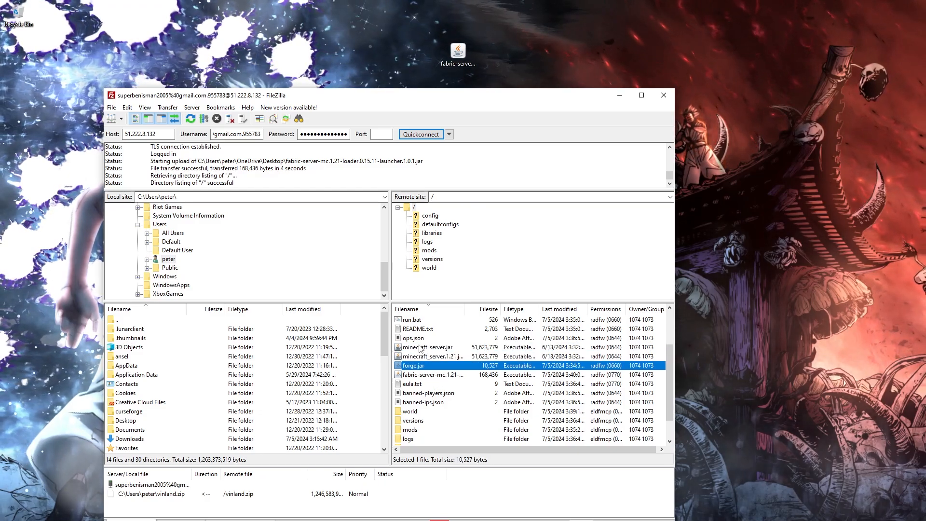
drag(403, 102, 501, 52)
click(522, 327)
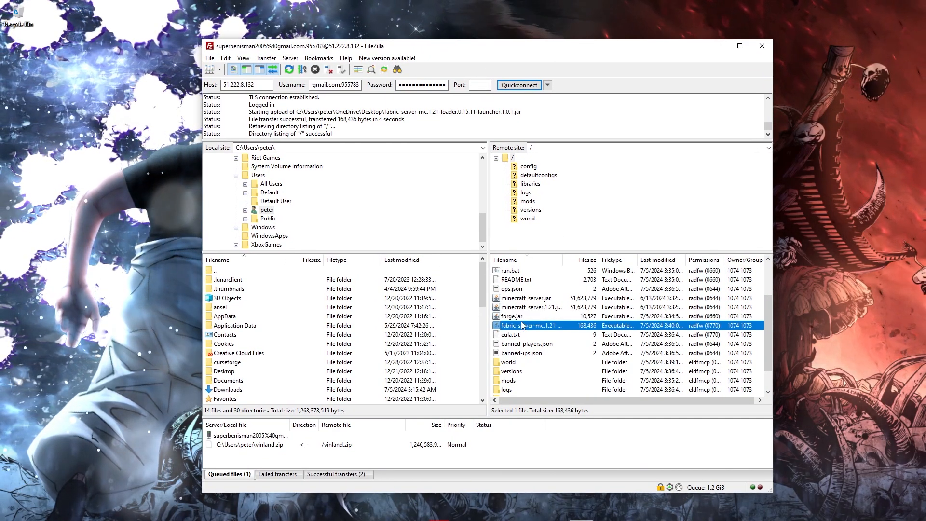
drag(522, 326, 534, 328)
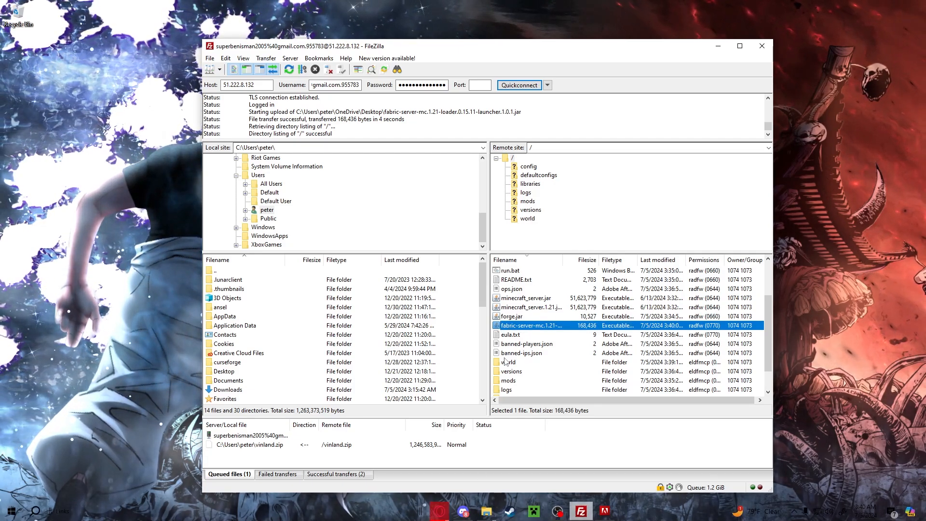
- Switch to Multicraft in the browser and copy the required JAR file name, custom-java21.jar, from the server type setting
click(439, 510)
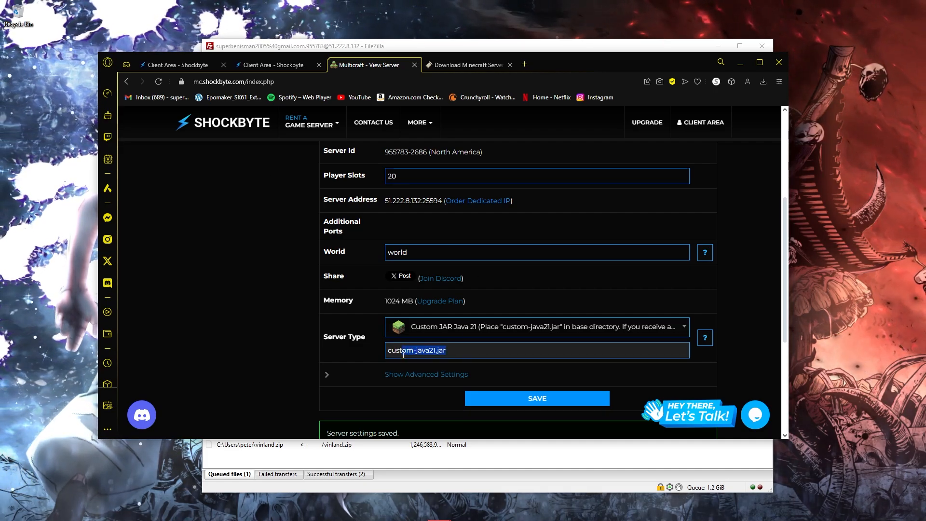
drag(403, 353, 387, 352)
key(ctrl+c)
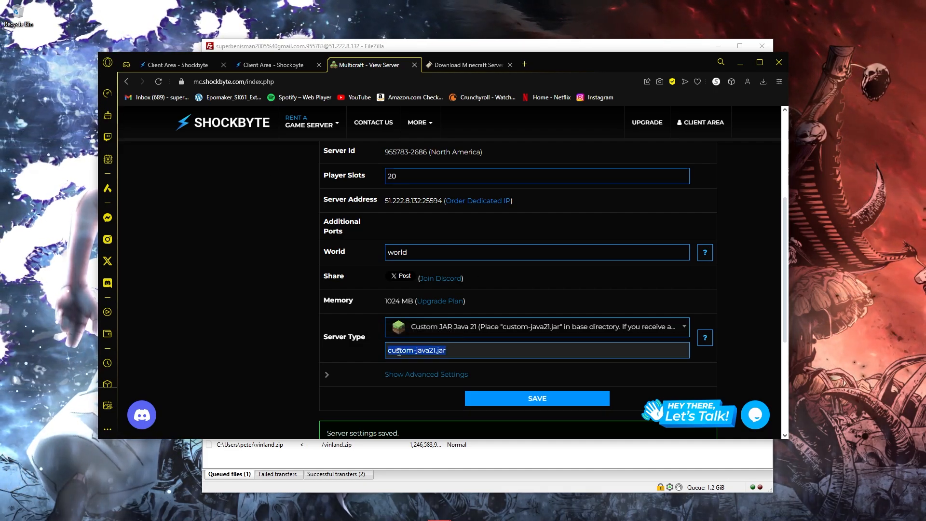
scroll(432, 332, up, 3)
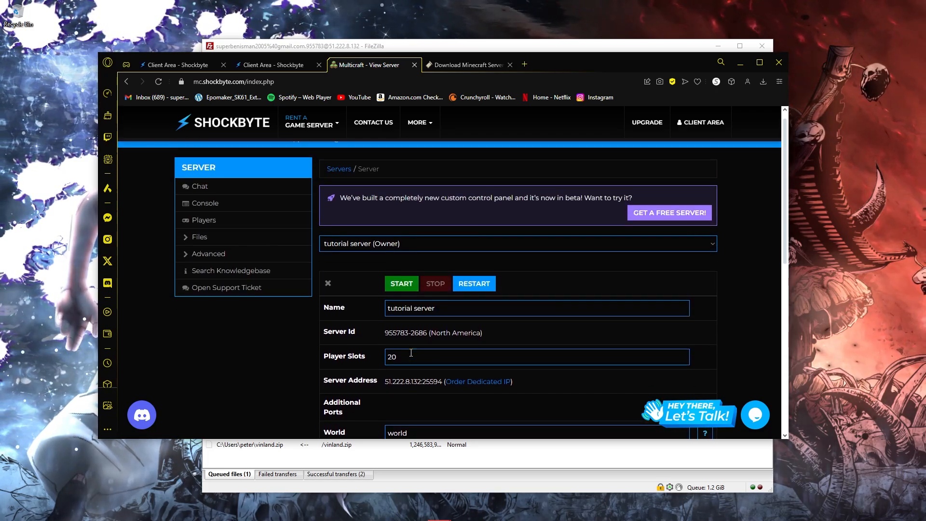
scroll(429, 333, down, 4)
click(426, 459)
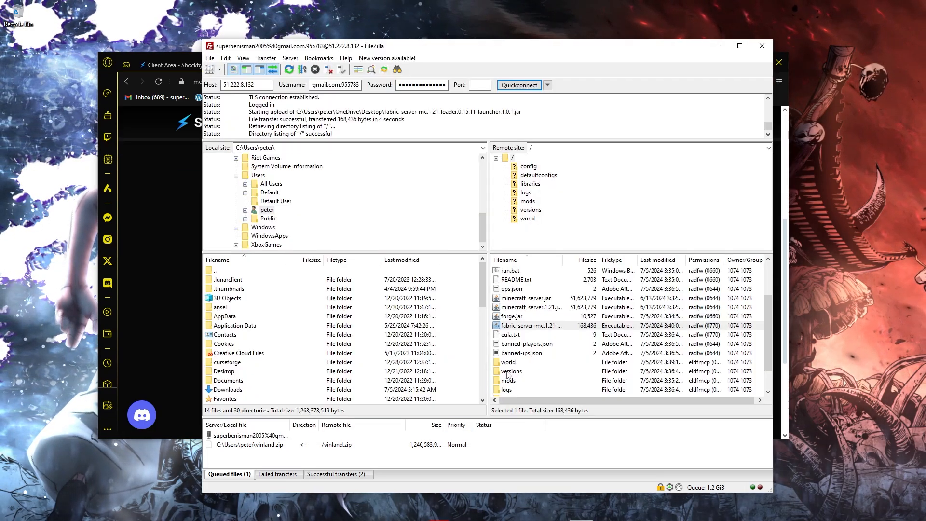
click(516, 326)
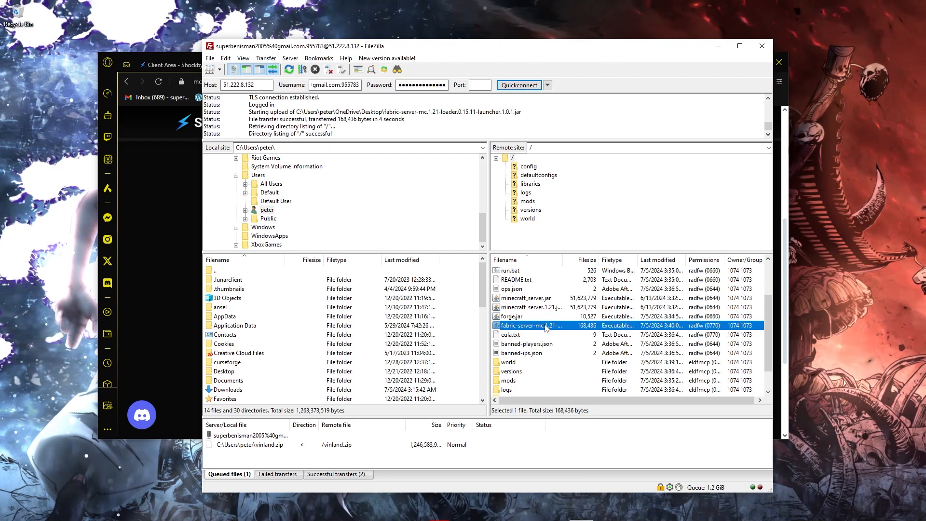
click(192, 368)
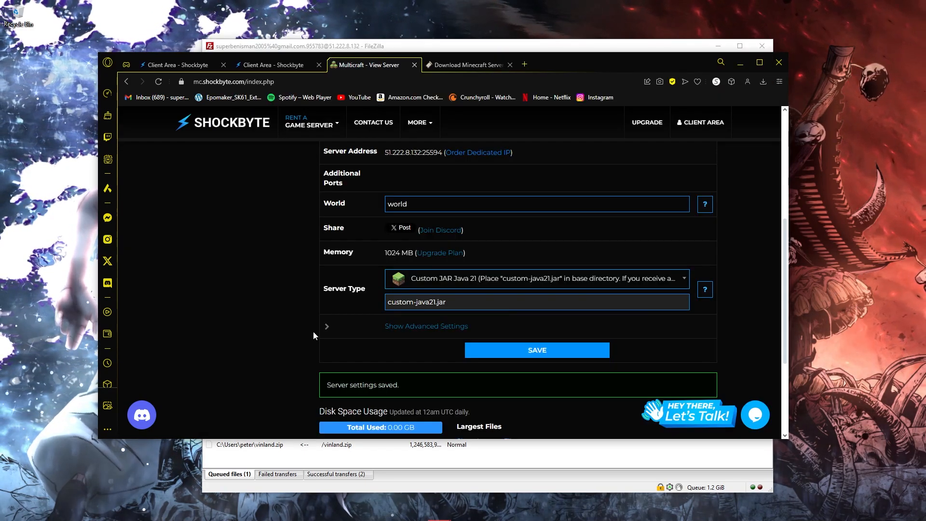
triple_click(405, 304)
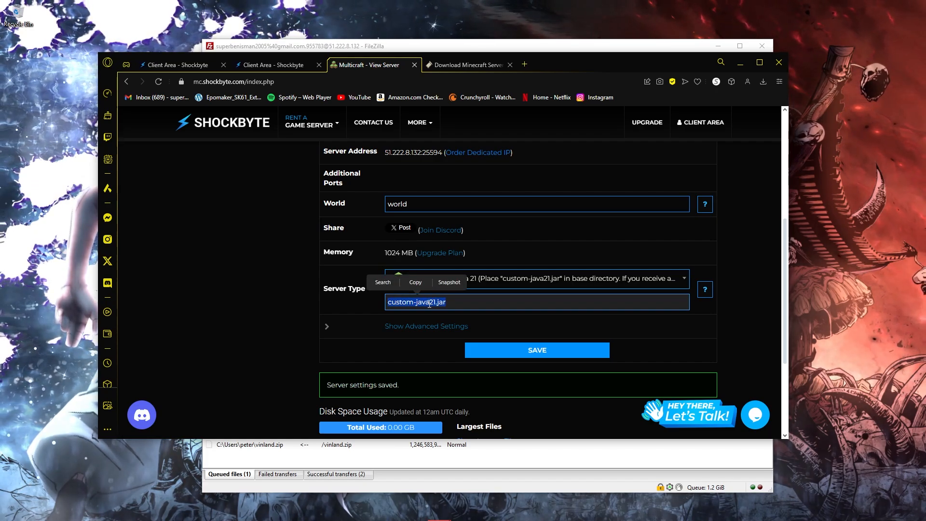
click(415, 282)
- Switch to FileZilla and rename the uploaded Fabric launcher JAR in the remote root directory as custom-java21.jar
click(740, 62)
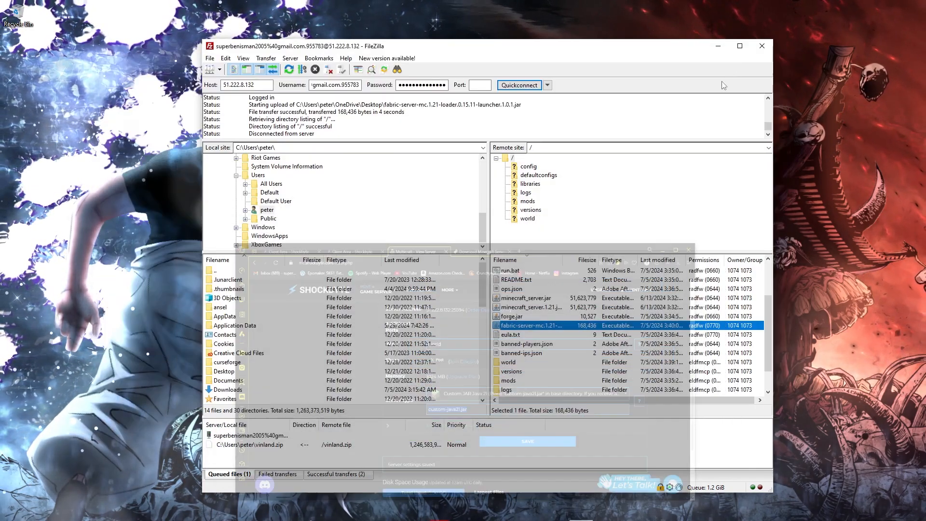
right_click(531, 325)
click(557, 421)
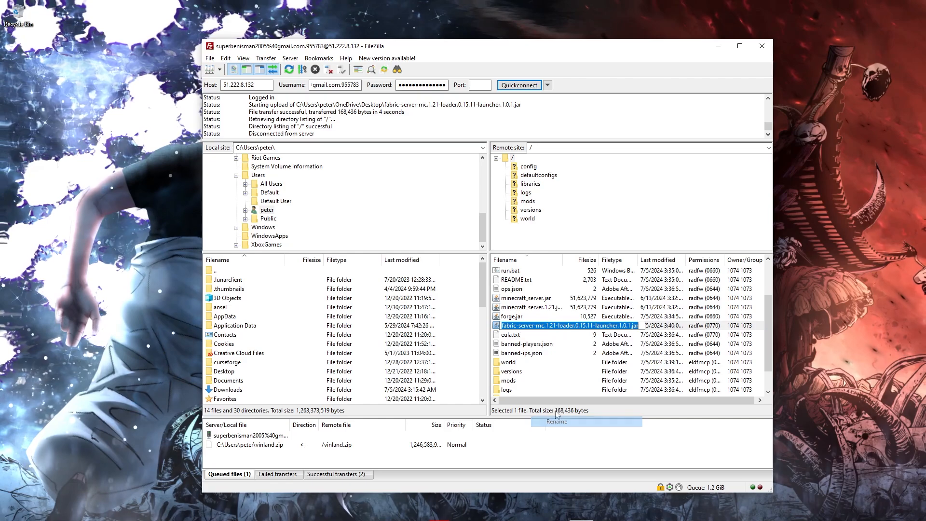
key(ctrl+v)
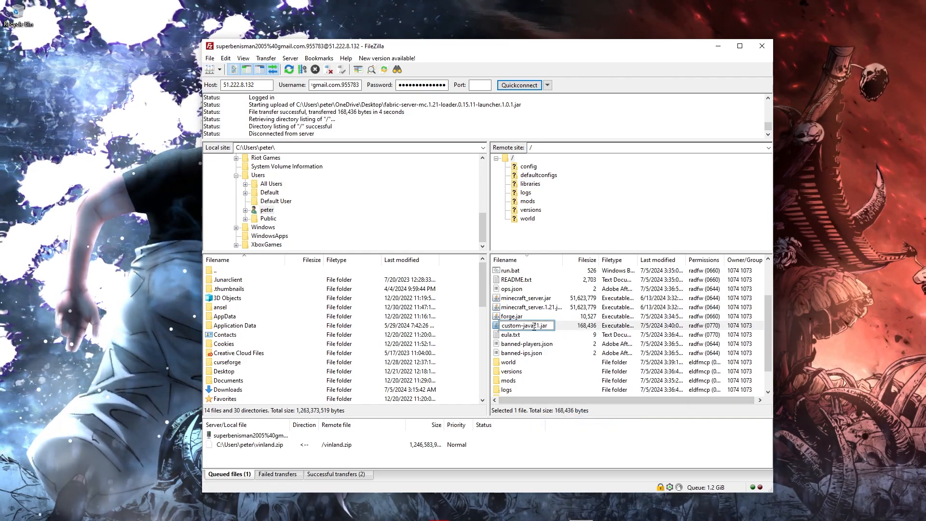
key(Return)
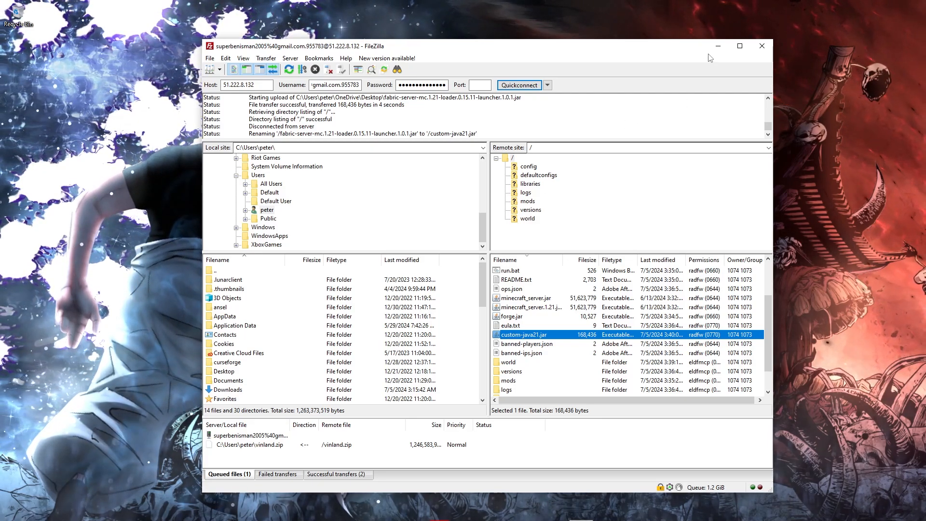
- Return to the browser, search the web for "fabric installer" in a new tab, and open Fabric's Minecraft Launcher installation page
click(718, 46)
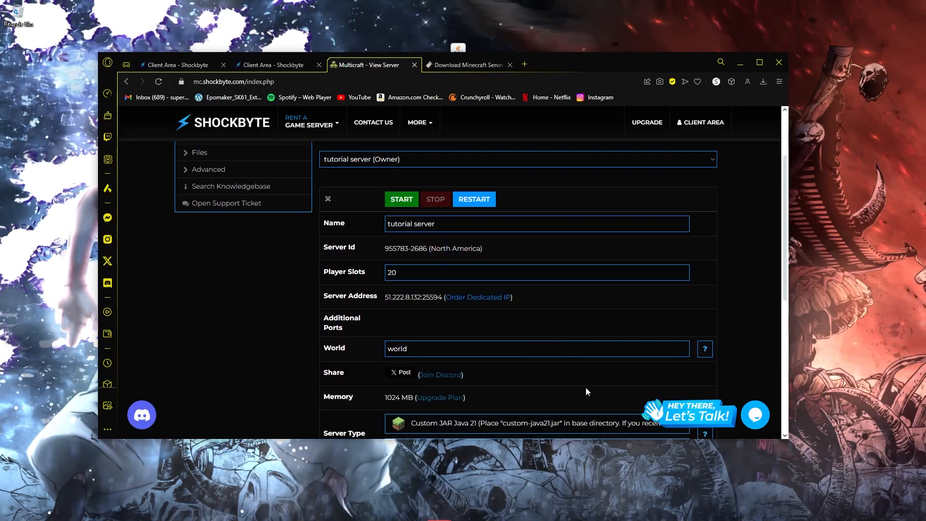
scroll(587, 391, down, 1)
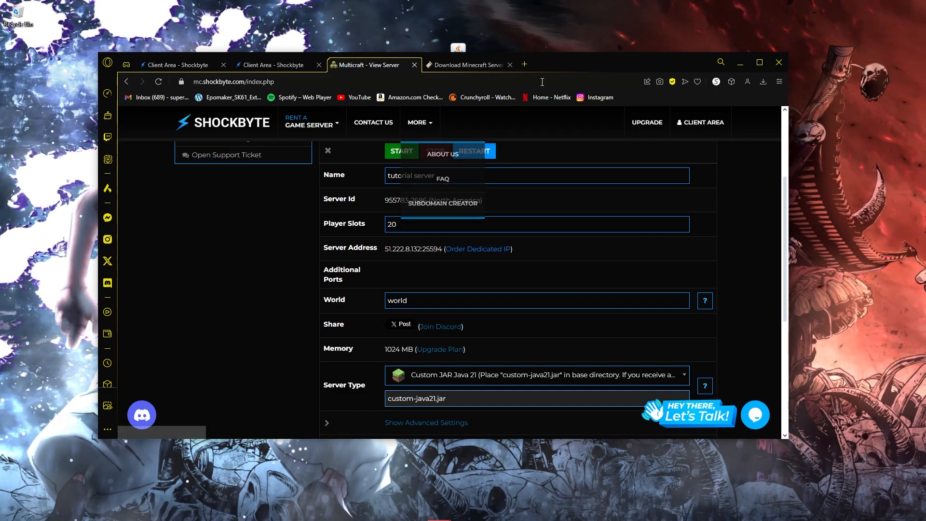
click(521, 63)
text(fabric)
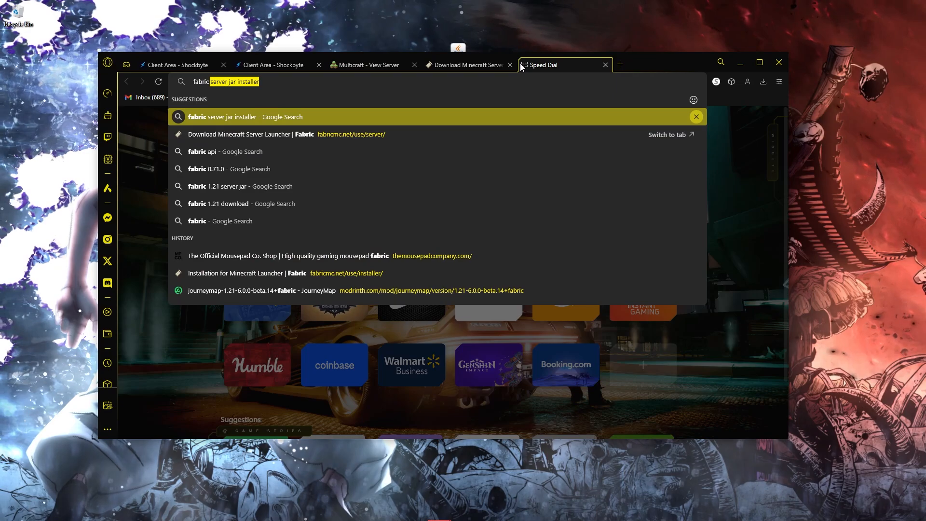
text( installer)
key(Return)
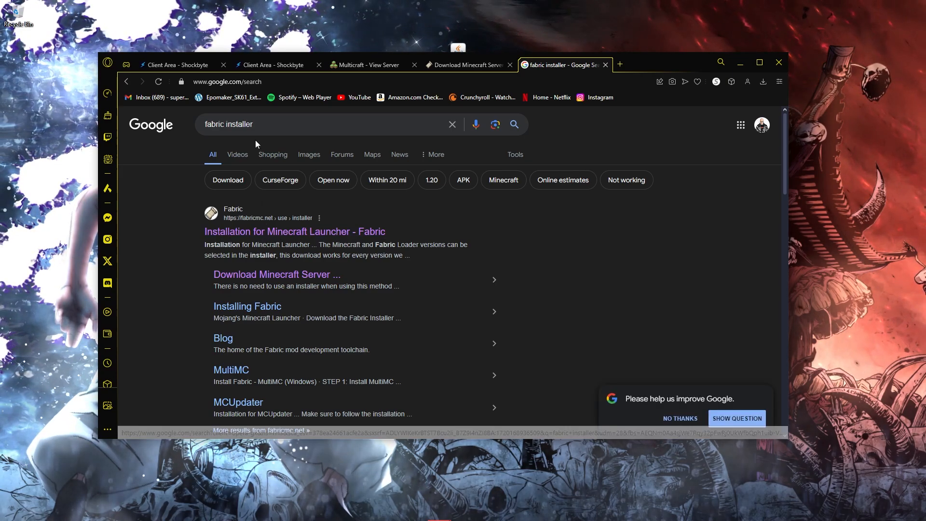
click(247, 237)
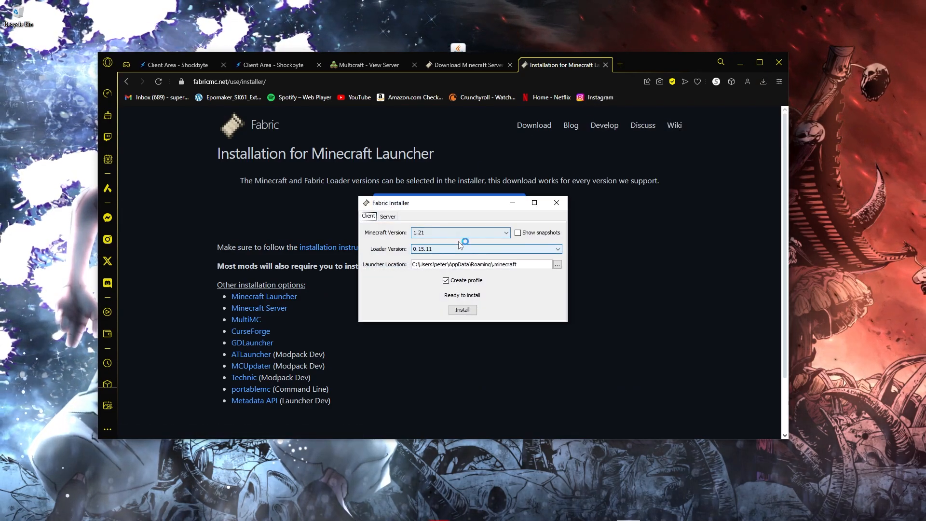
- Review the client options in the Fabric Installer, and close the installer and the Fabric installation page
drag(446, 204, 412, 185)
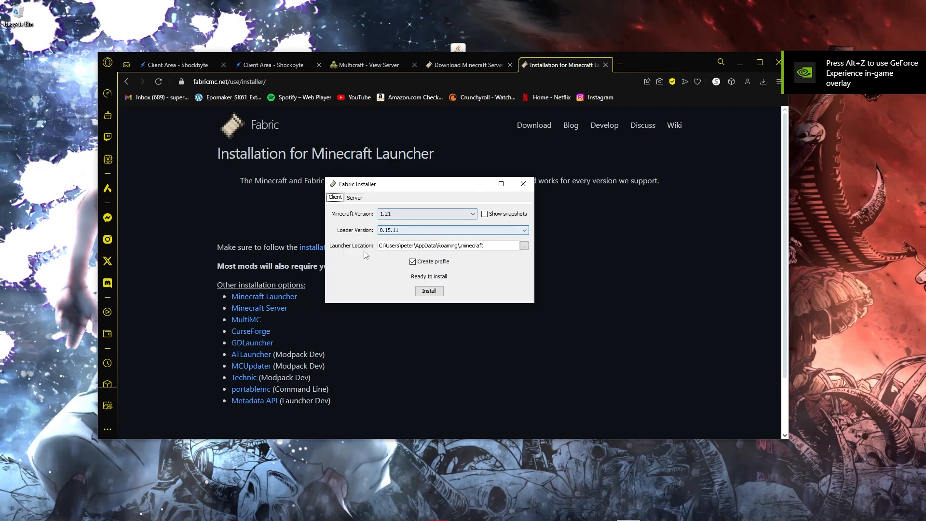
click(523, 184)
click(606, 65)
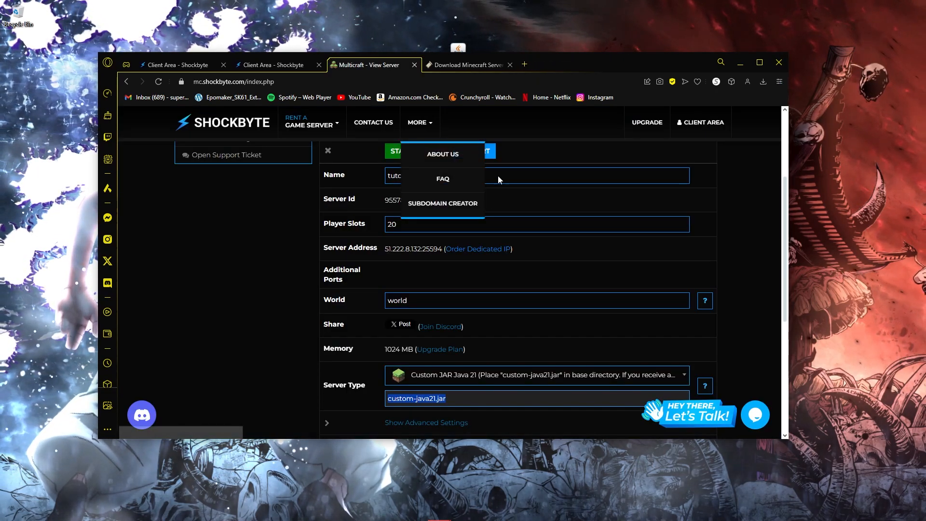
scroll(467, 386, down, 1)
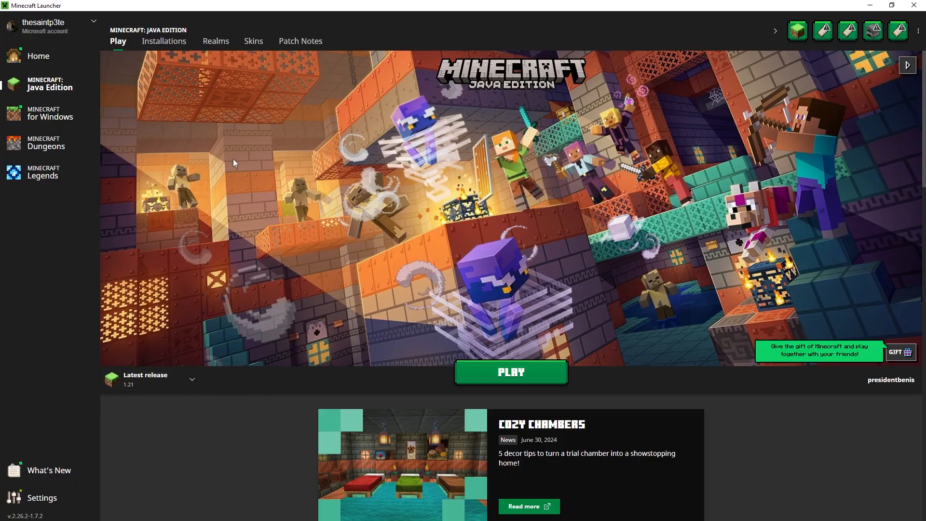
- Switch to the Minecraft Launcher and choose fabric-loader-1.21 as the Java Edition installation to play
click(178, 385)
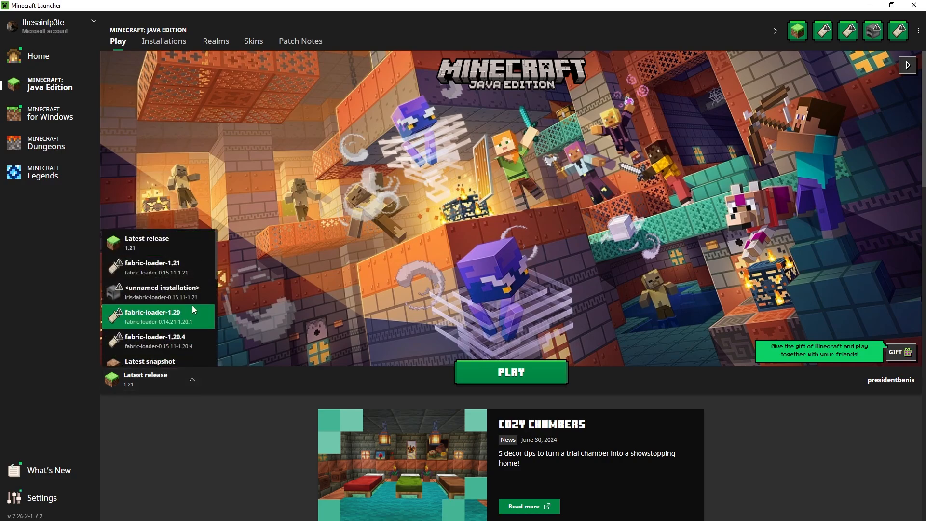
click(154, 270)
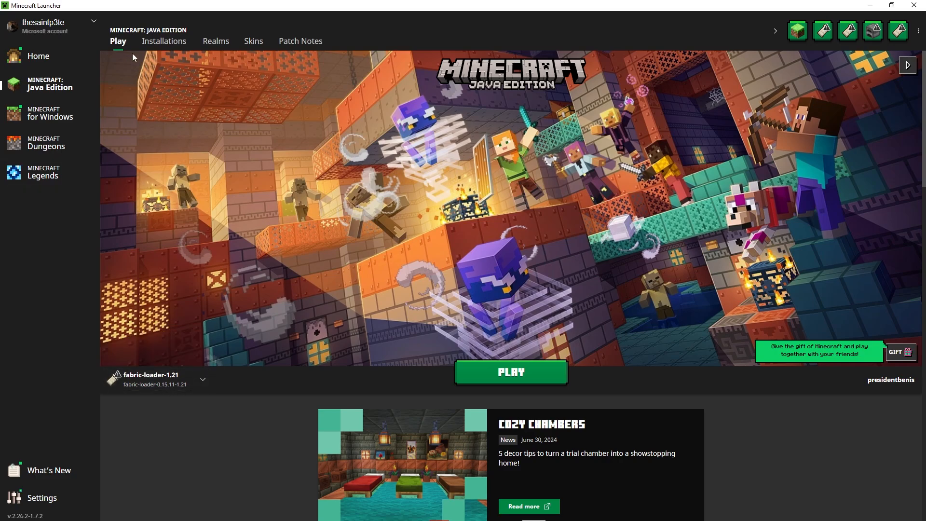
click(165, 43)
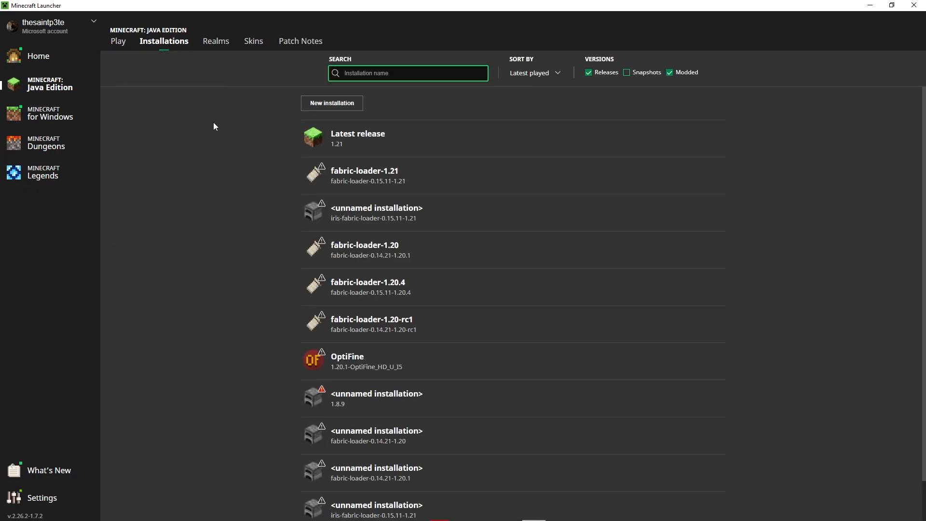
click(339, 103)
click(374, 187)
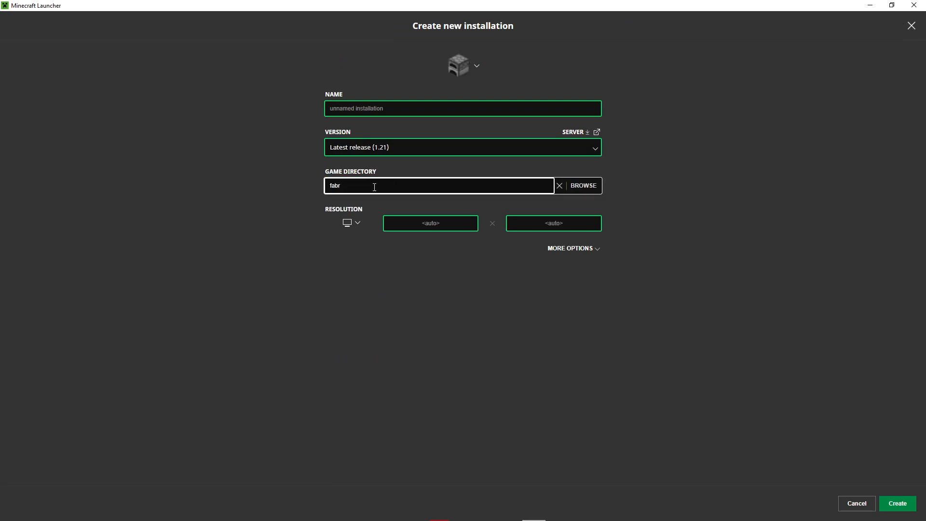
click(390, 147)
text(fab)
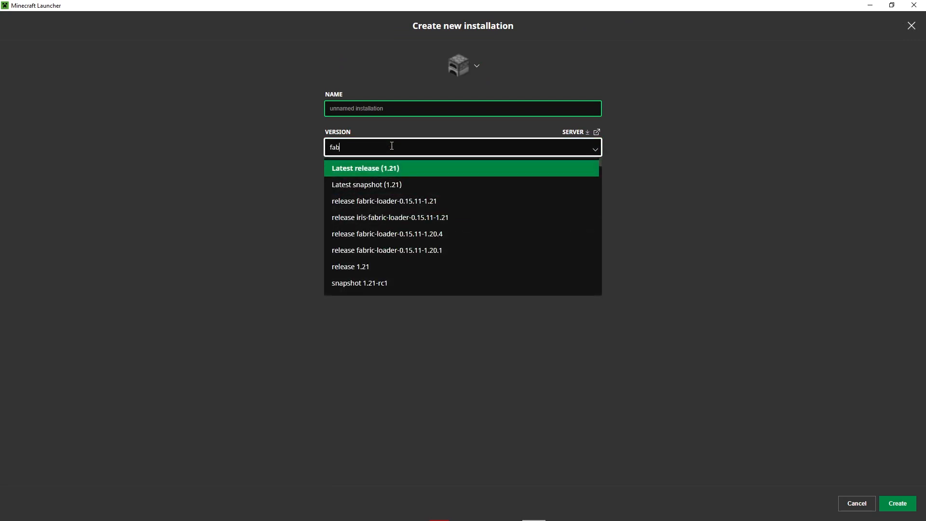
text(ric)
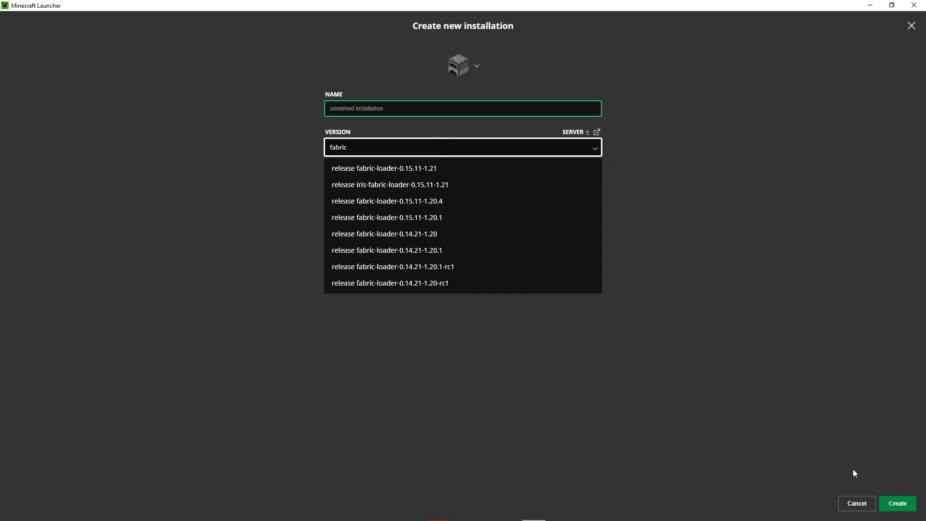
click(438, 167)
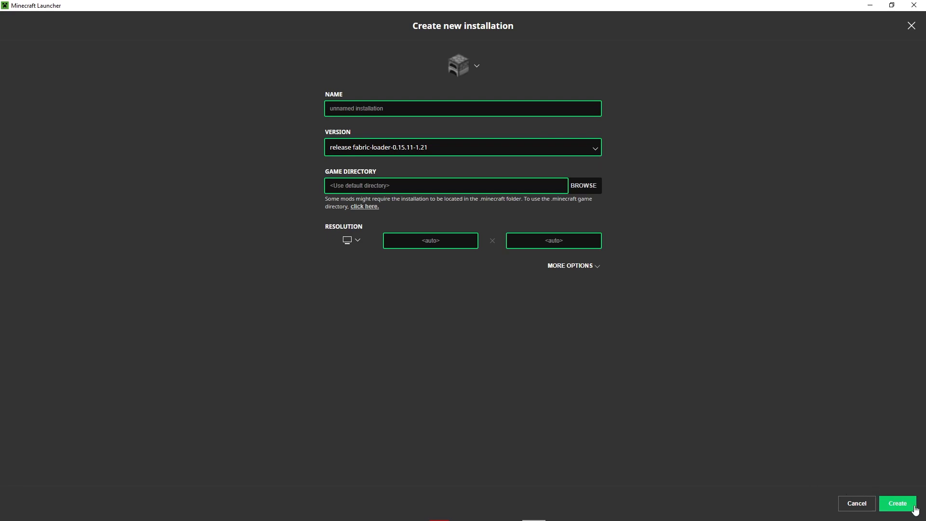
click(856, 503)
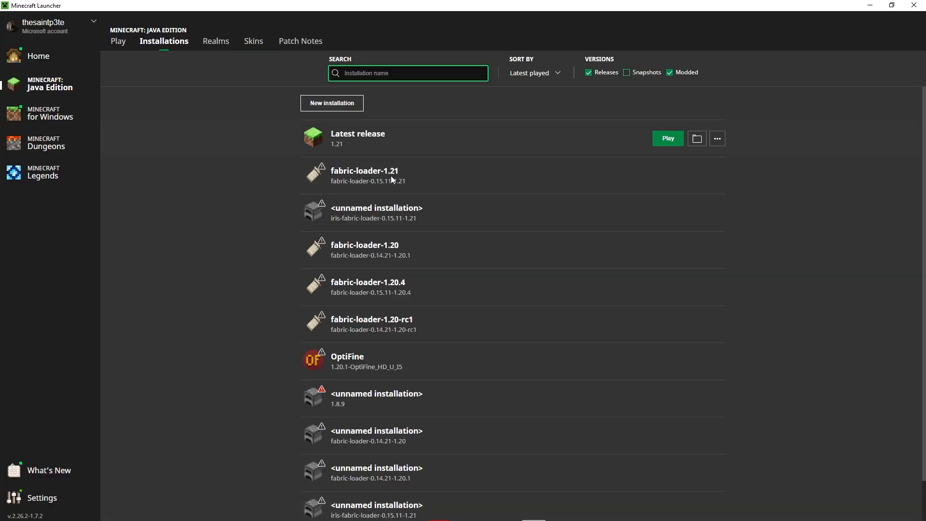
mouse_move(657, 181)
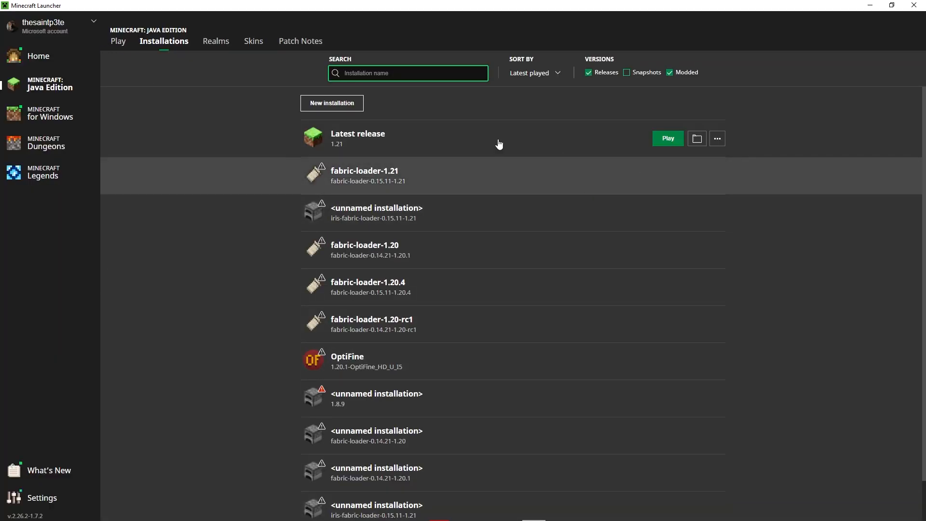
click(119, 41)
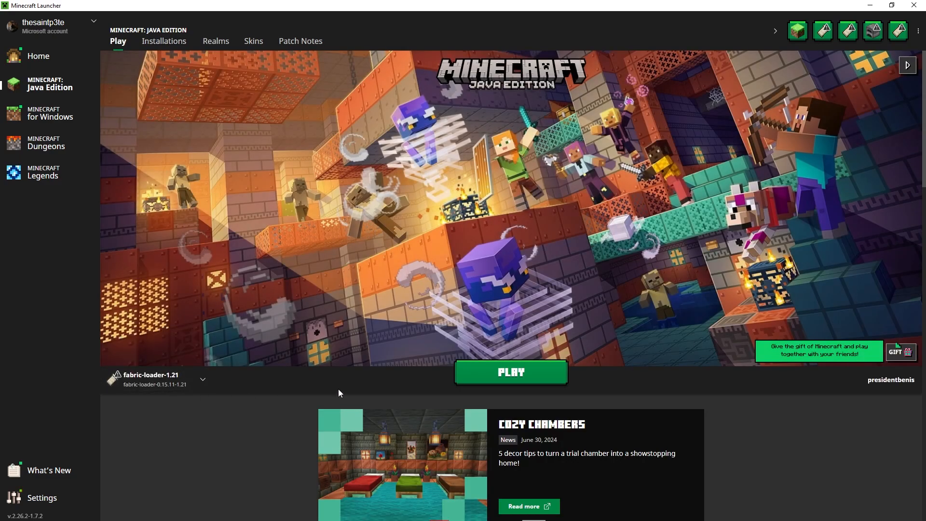
- Launch Minecraft with the Fabric installation, and start the tutorial server from its Shockbyte control panel in the browser
click(510, 373)
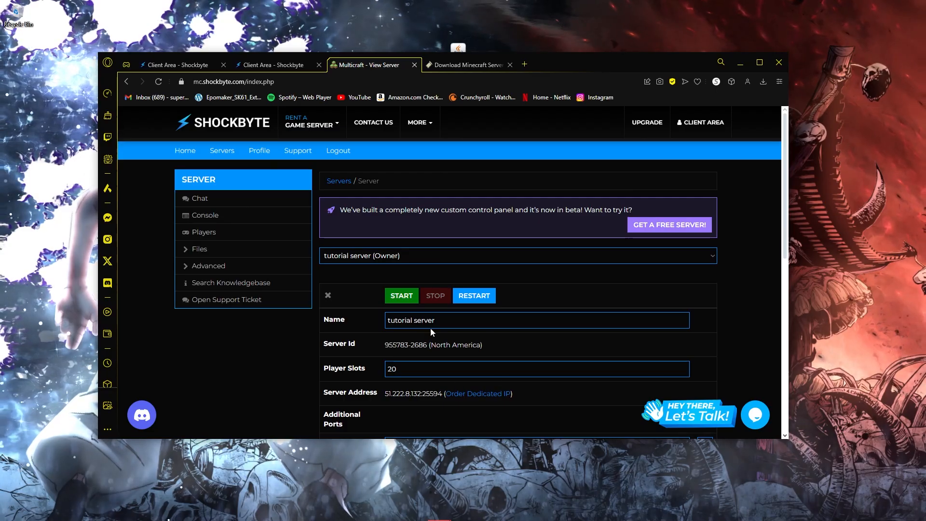
scroll(431, 332, down, 1)
scroll(370, 289, down, 1)
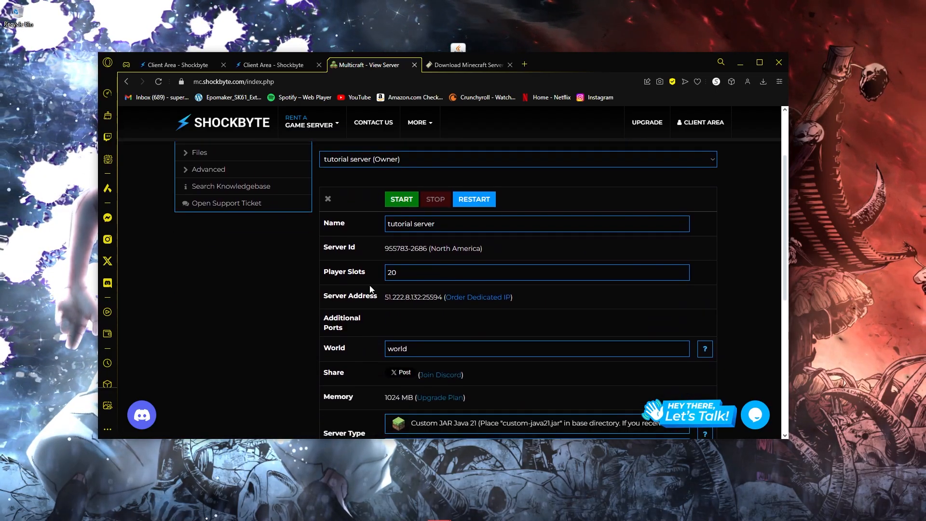
scroll(370, 289, down, 3)
scroll(438, 327, up, 3)
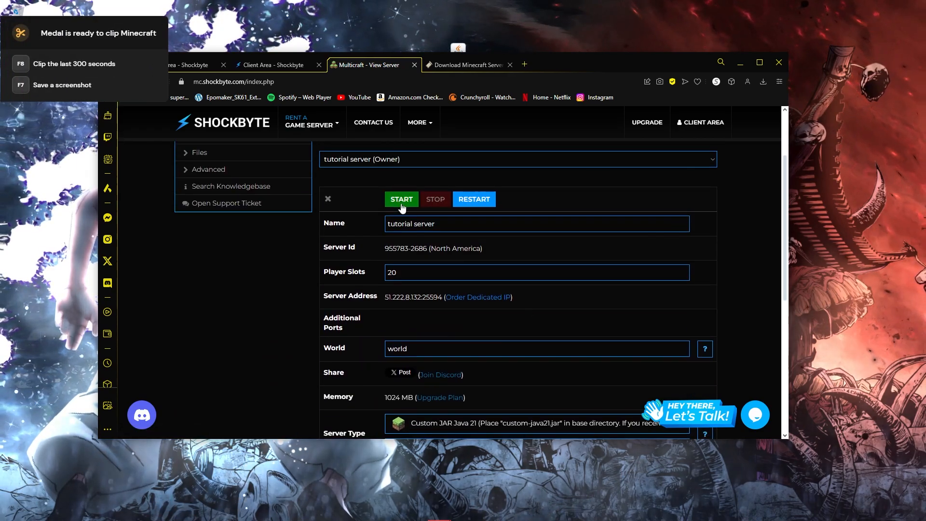
click(401, 203)
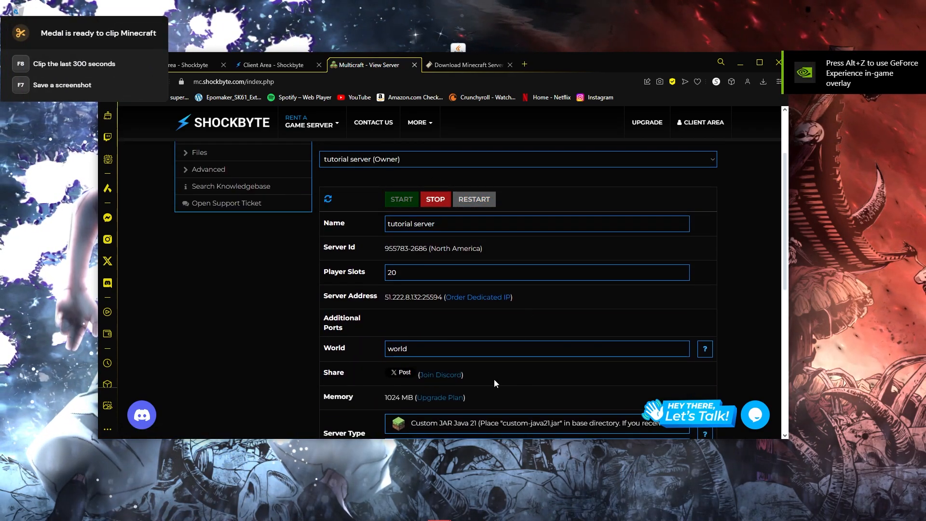
- Switch to Minecraft and join the 20-slot Shockbyte server described as "A Minecraft Server" from the multiplayer list, pausing the game once inside
click(628, 510)
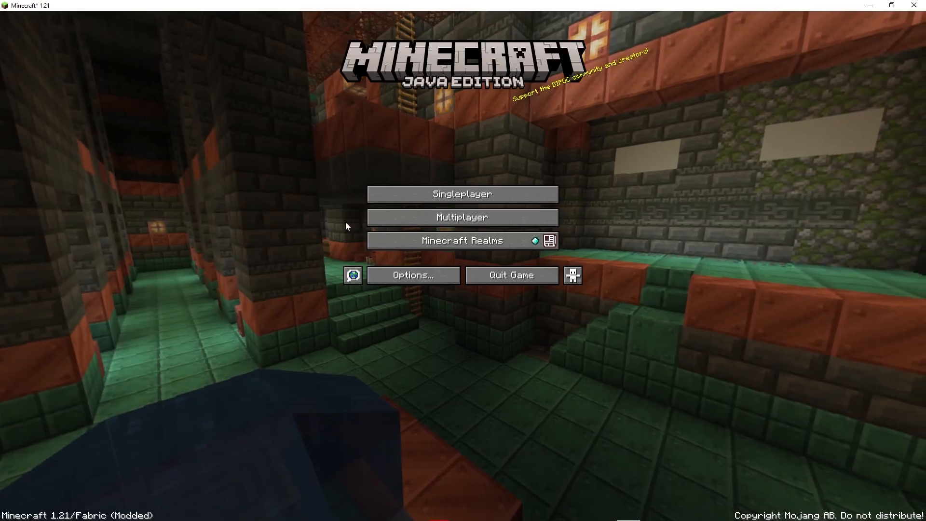
click(415, 217)
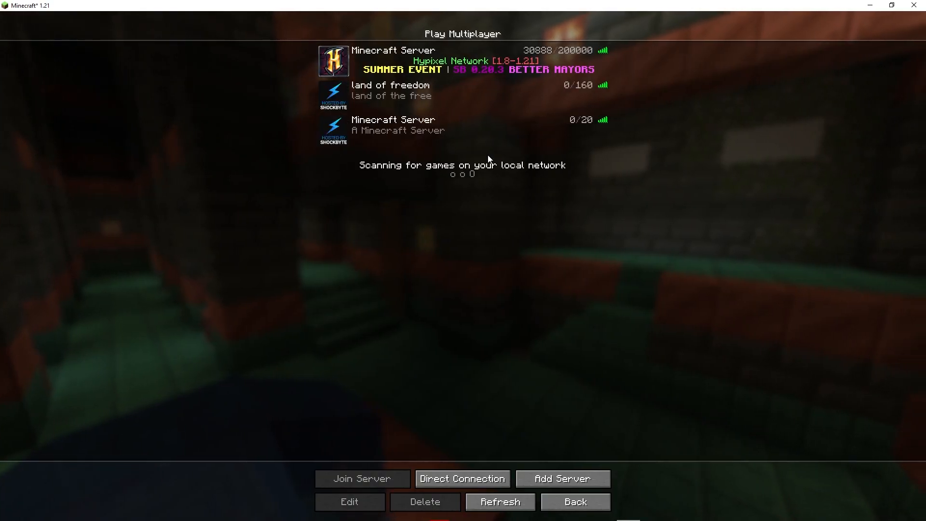
mouse_move(453, 139)
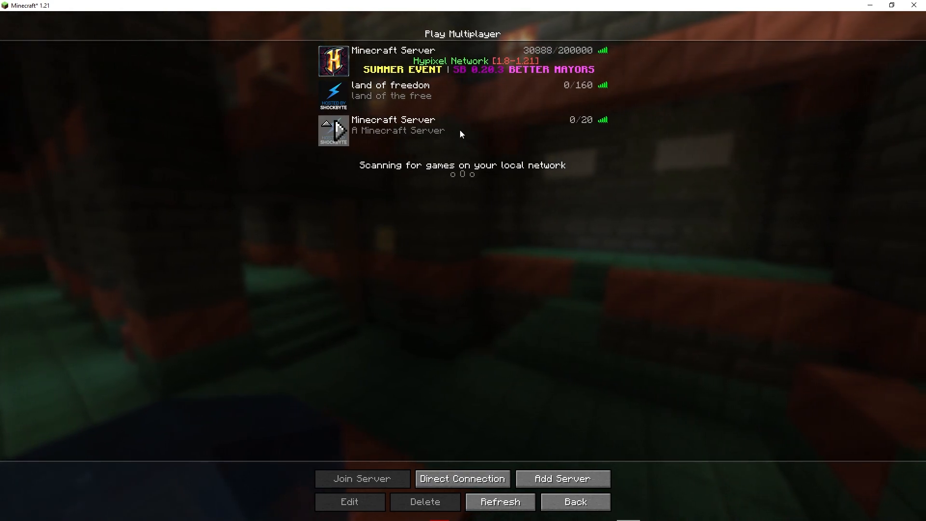
click(566, 494)
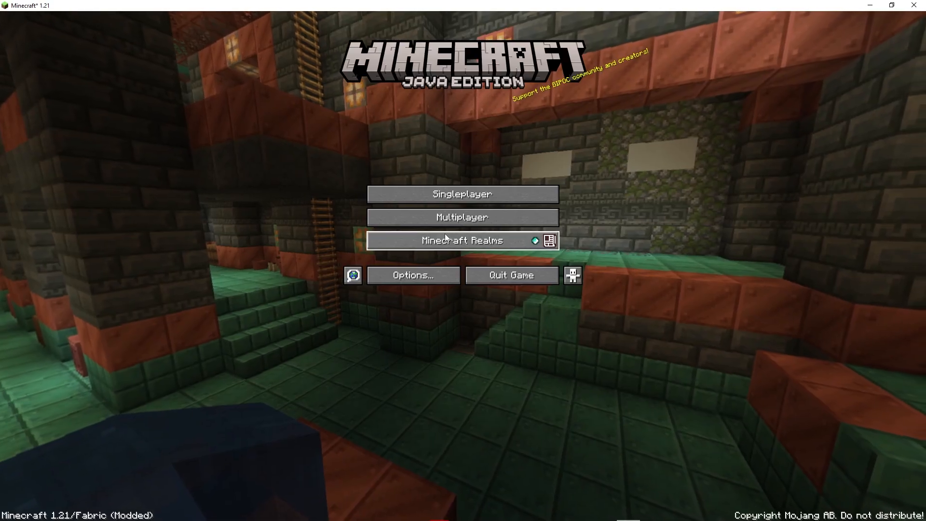
click(443, 213)
click(432, 141)
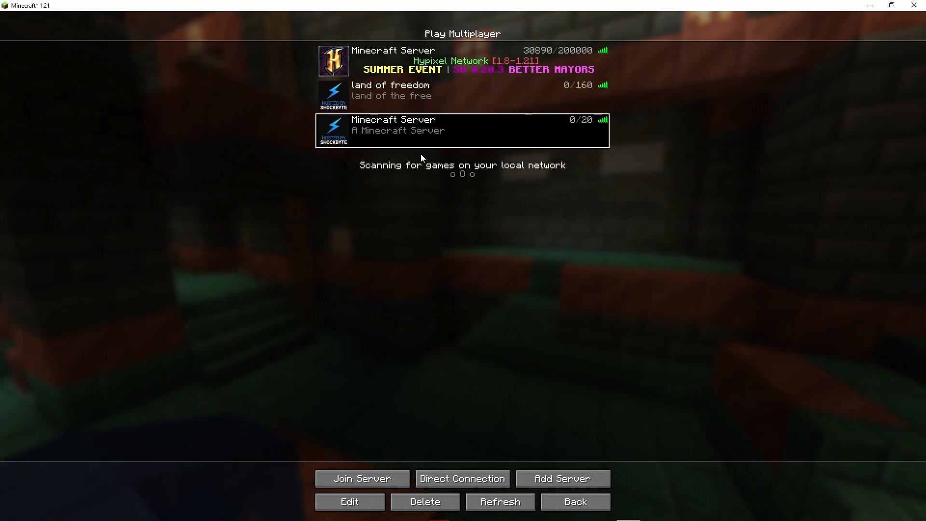
mouse_move(408, 140)
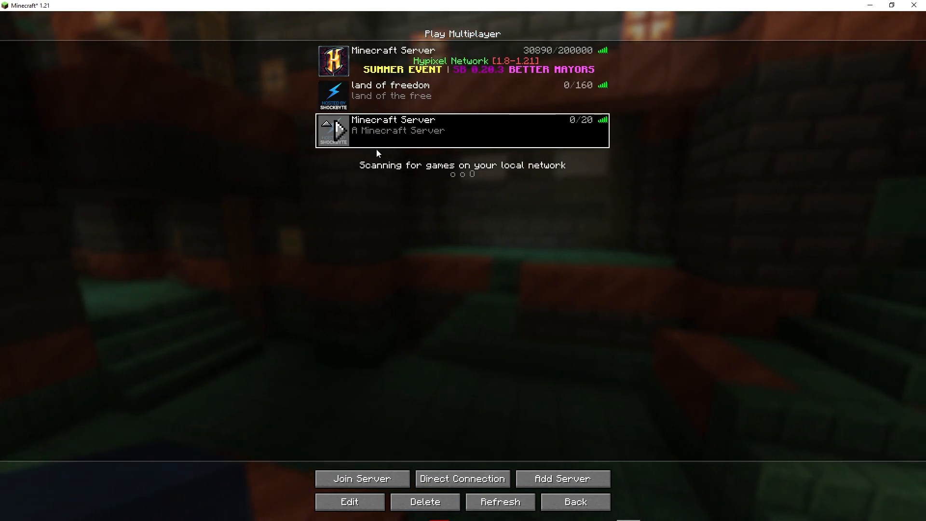
click(339, 134)
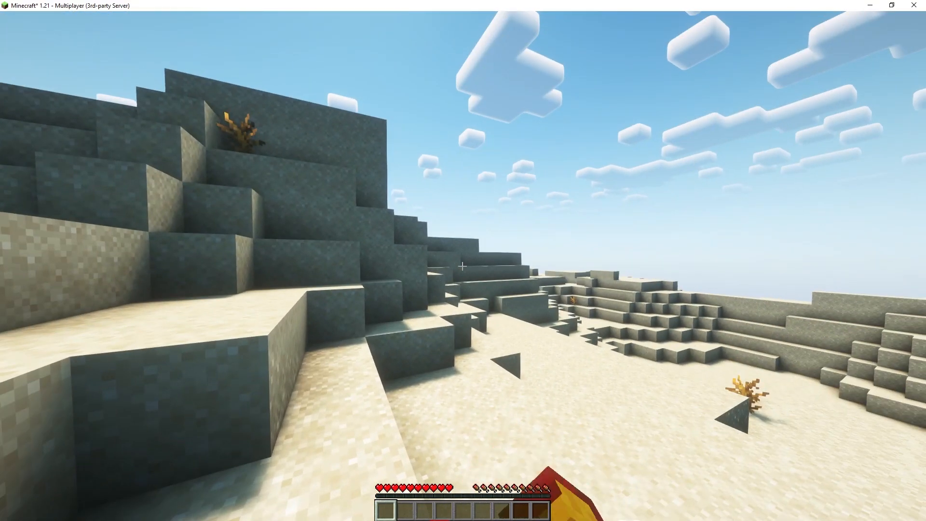
key(Escape)
key(Escape)
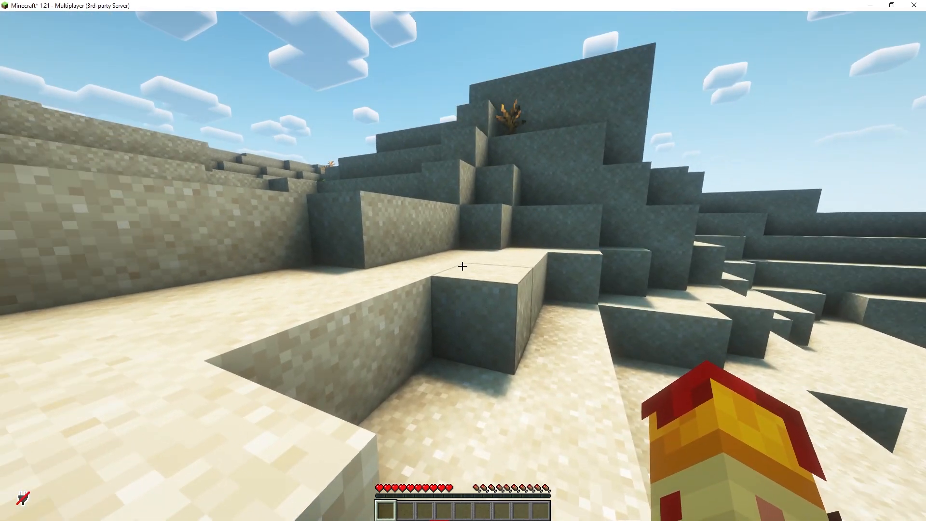
key(Escape)
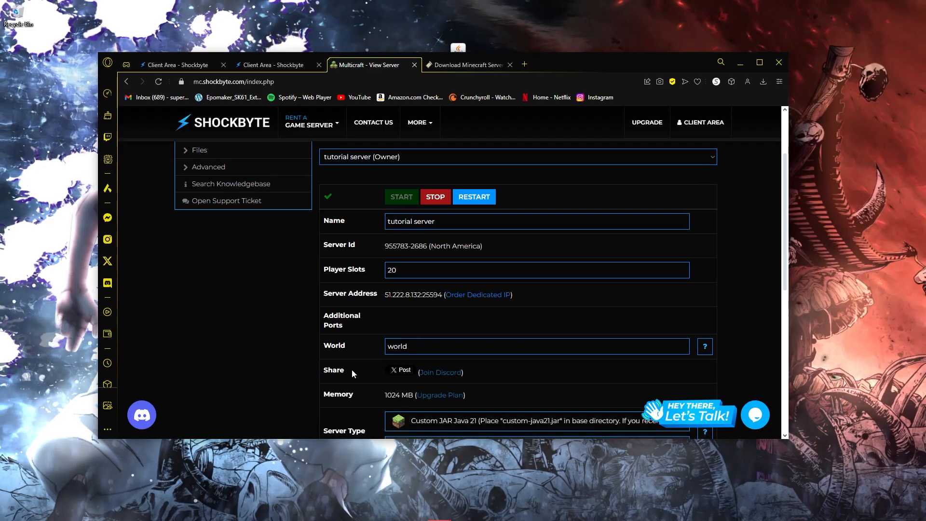
scroll(351, 369, down, 2)
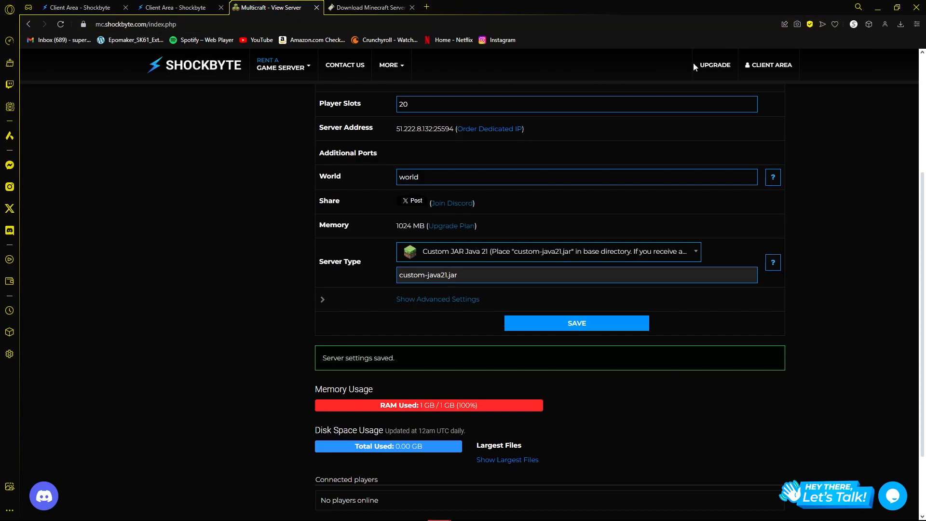
click(900, 26)
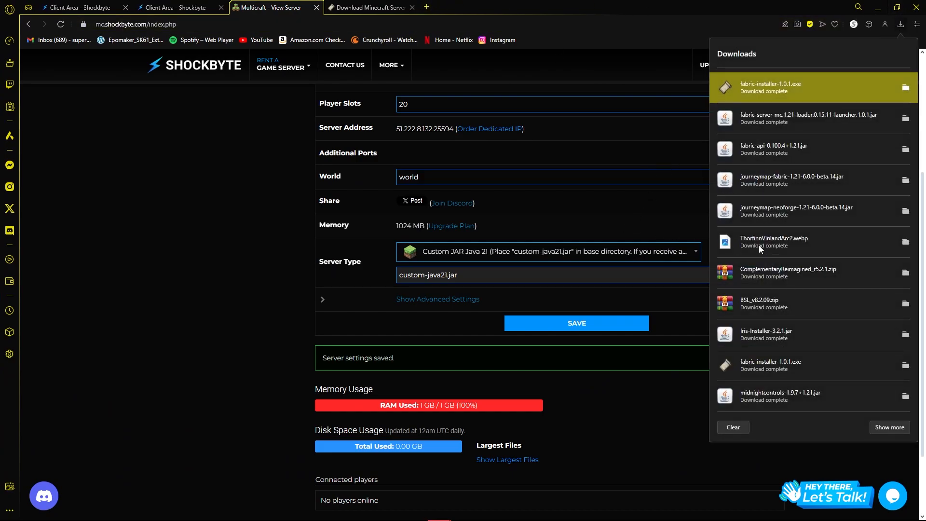
click(550, 73)
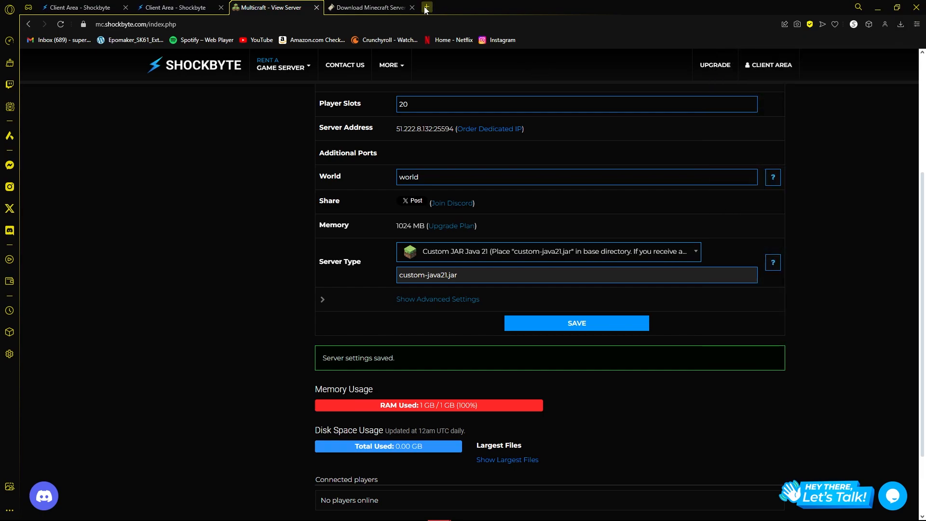
- Open Simple Voice Chat on CurseForge in a new tab, and download voicechat-fabric-1.21-2.5.18.jar for game version 1.21 onto the desktop
click(426, 8)
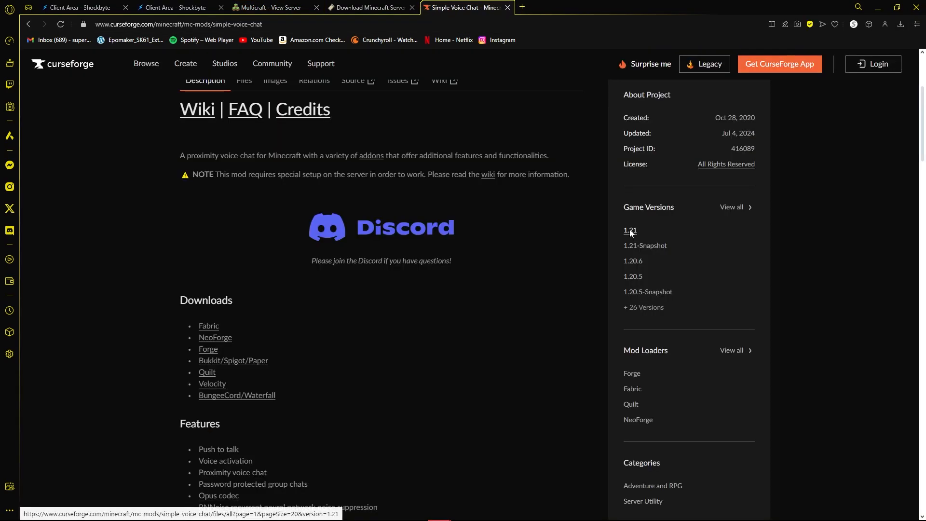
click(629, 293)
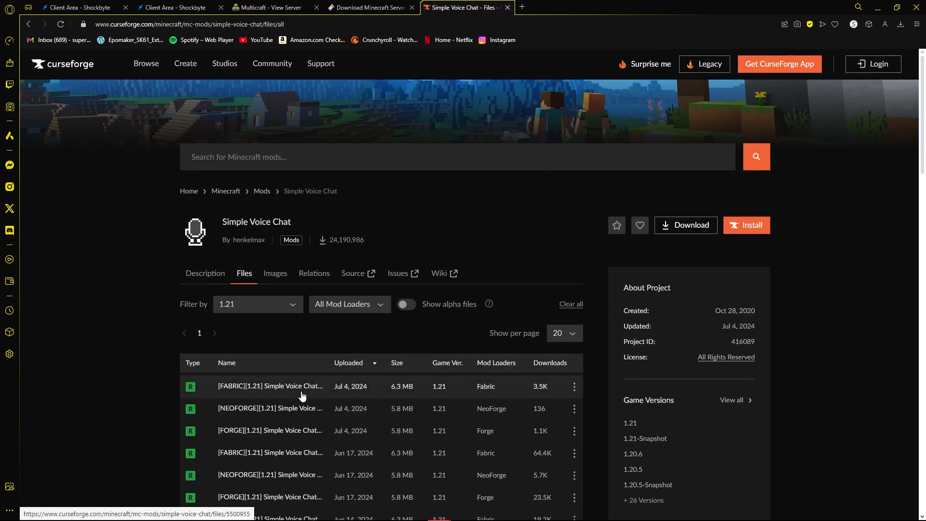
click(318, 385)
scroll(204, 314, down, 1)
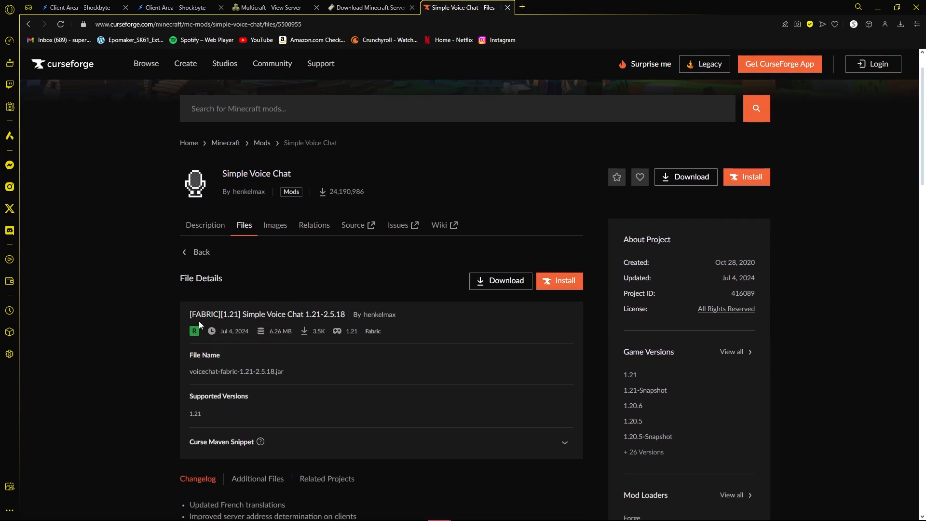
click(495, 283)
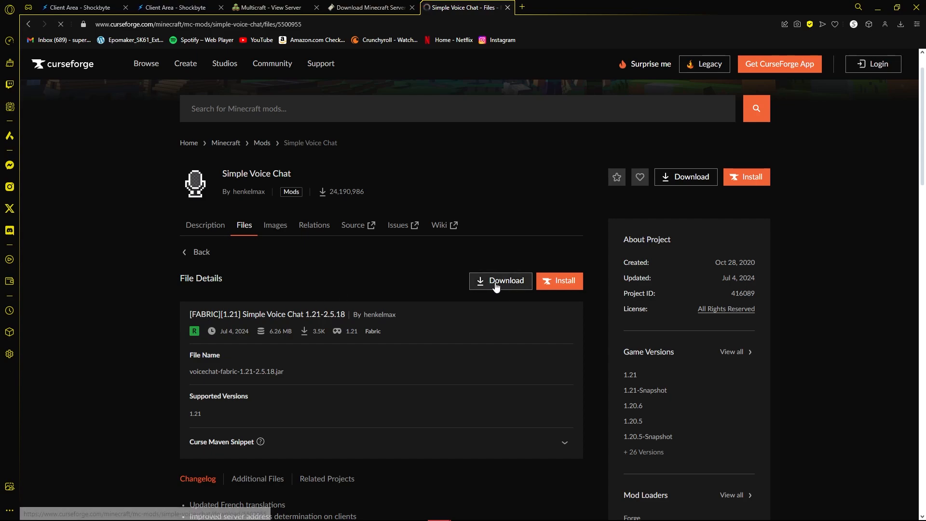
drag(654, 143, 386, 20)
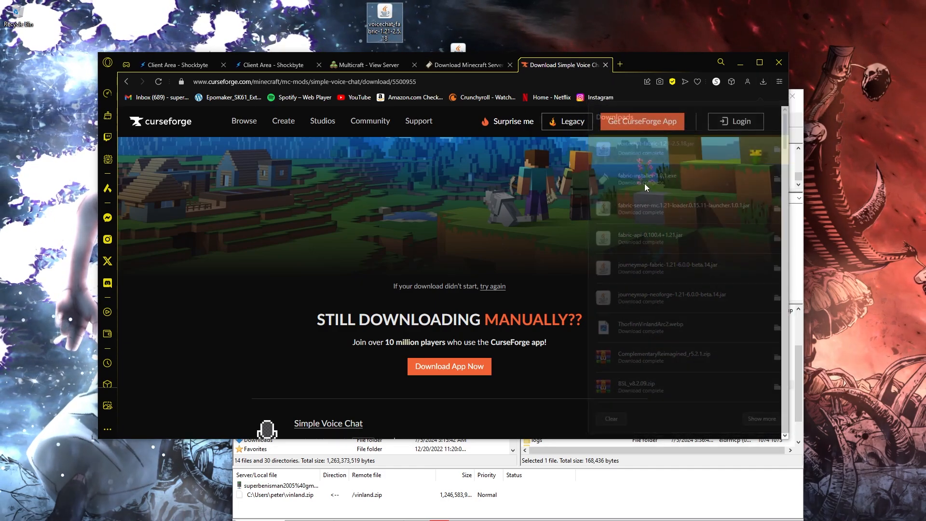
- Switch to FileZilla and upload the voice chat JAR from the desktop into the server's remote mods folder, then put the window away
click(735, 68)
drag(681, 101, 755, 76)
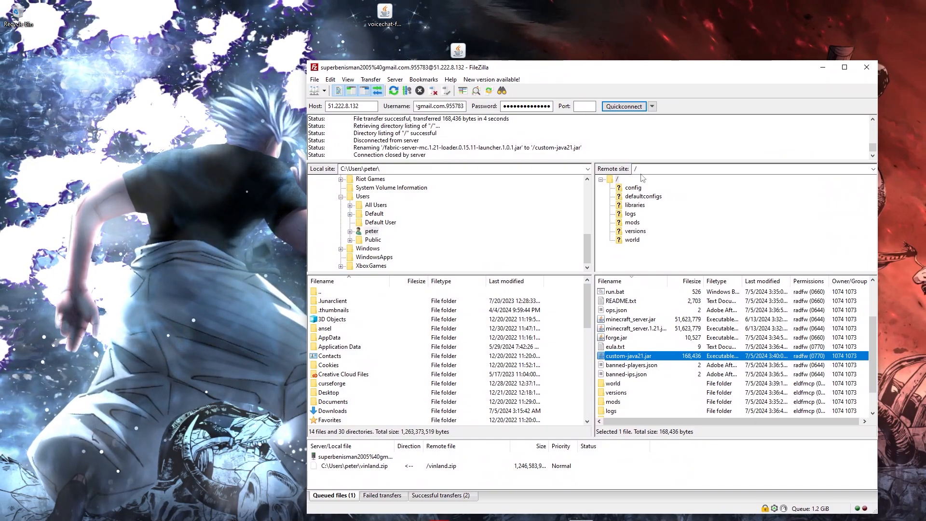
drag(641, 67, 543, 61)
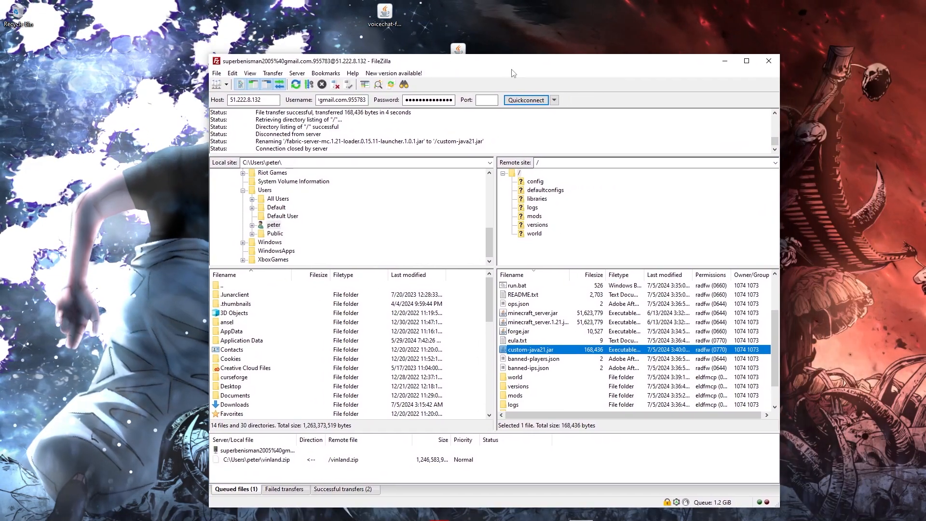
click(535, 216)
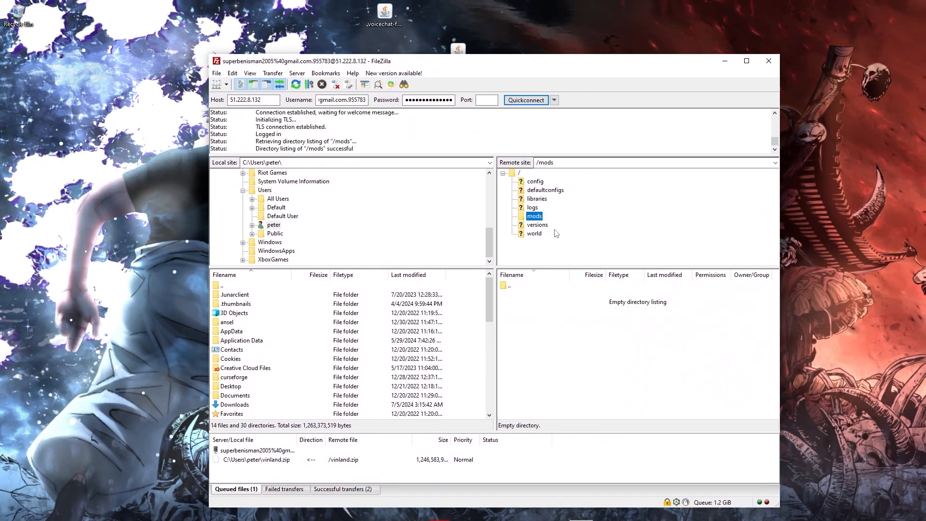
drag(384, 17, 559, 321)
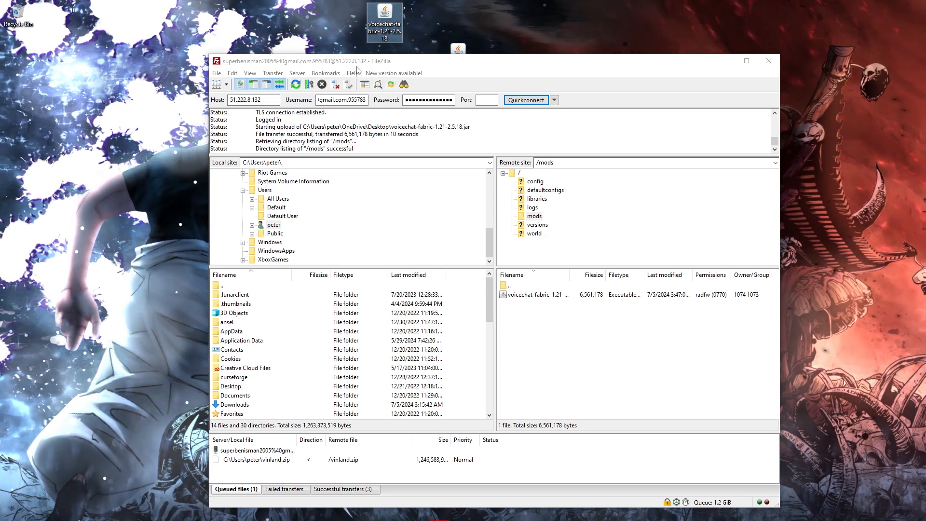
drag(332, 63, 338, 520)
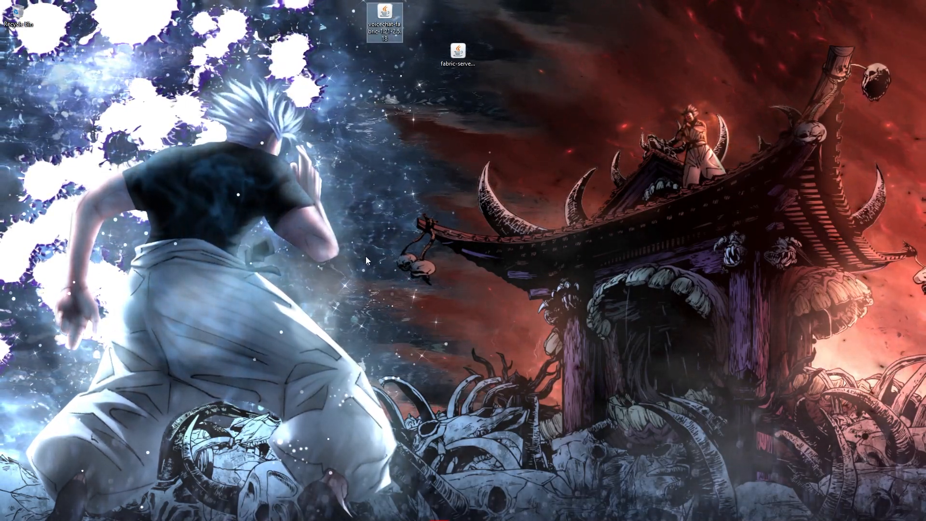
- Open the local %appdata% folder through the Run dialog and go to the mods folder inside .minecraft
key(super+r)
drag(135, 425, 531, 240)
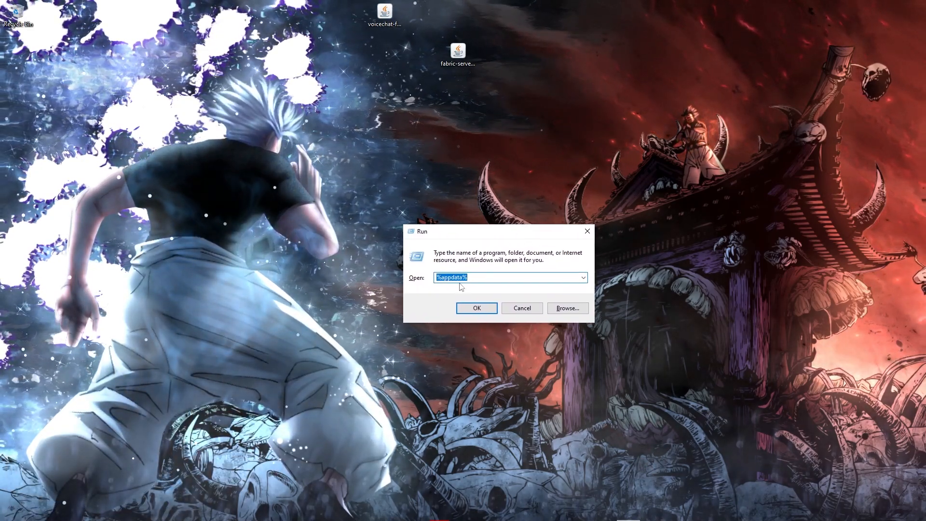
click(474, 309)
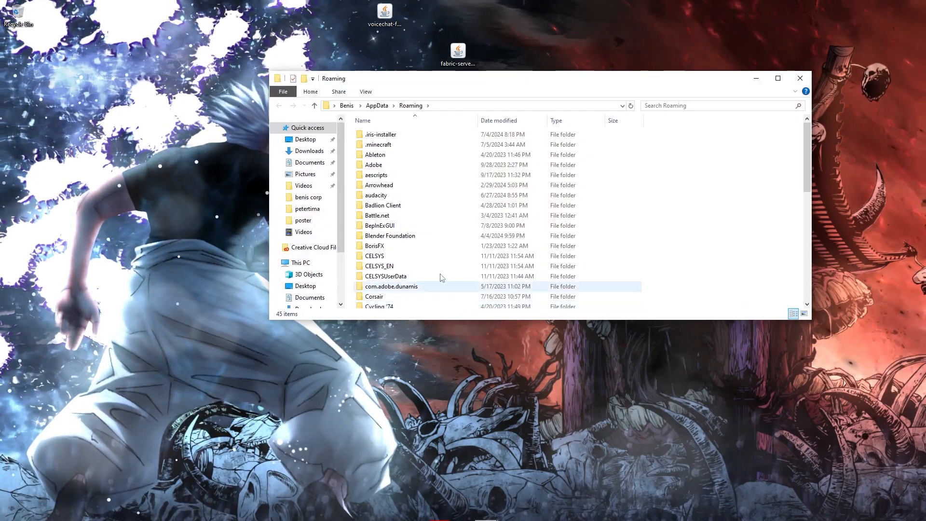
click(394, 146)
double_click(393, 146)
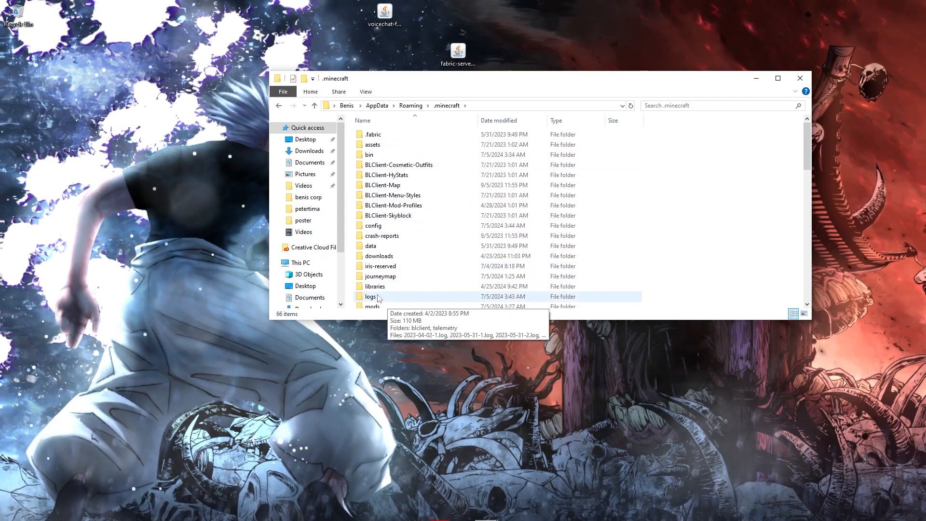
scroll(462, 284, down, 2)
double_click(372, 252)
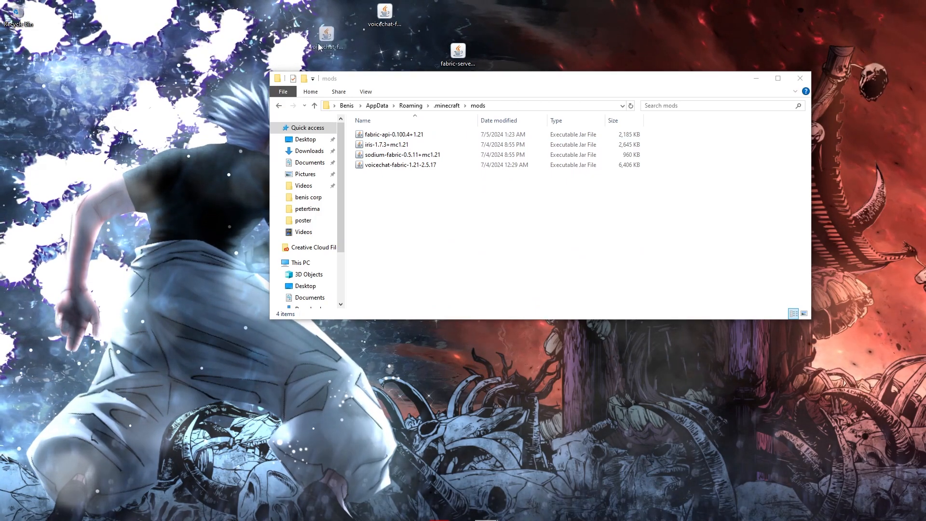
- Move all four existing mod JARs out of the local mods folder onto the desktop, keeping the new voice chat JAR apart
drag(318, 47, 195, 179)
drag(423, 199, 202, 337)
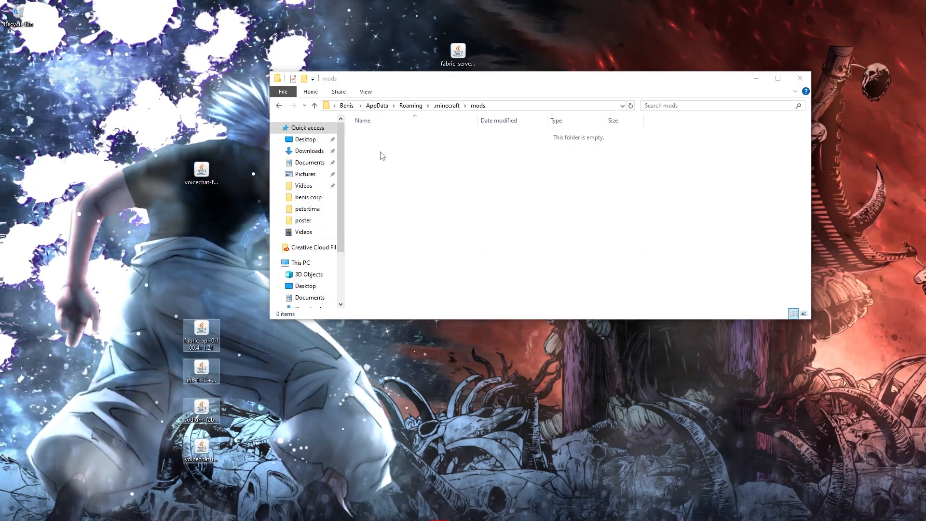
click(414, 165)
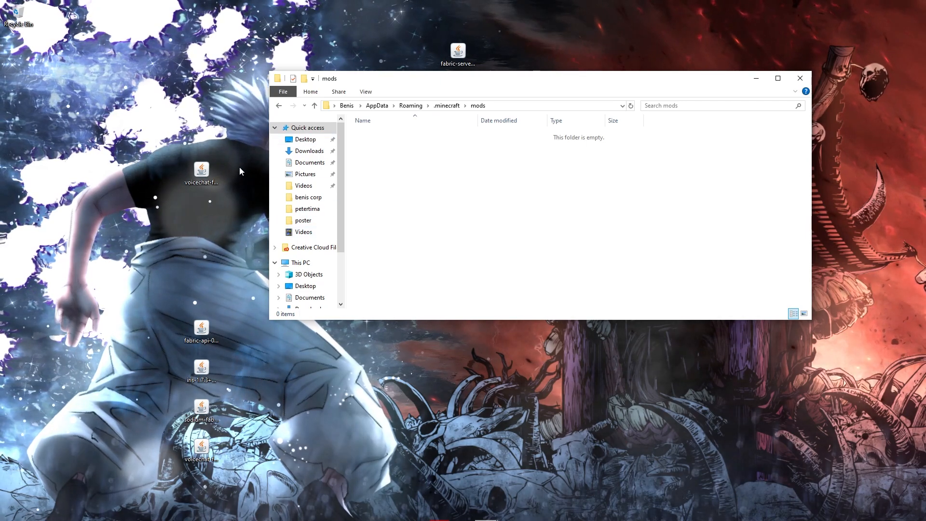
- Move voicechat-fabric-1.21-2.5.18 from the desktop into the local mods folder and close the folder window
click(202, 178)
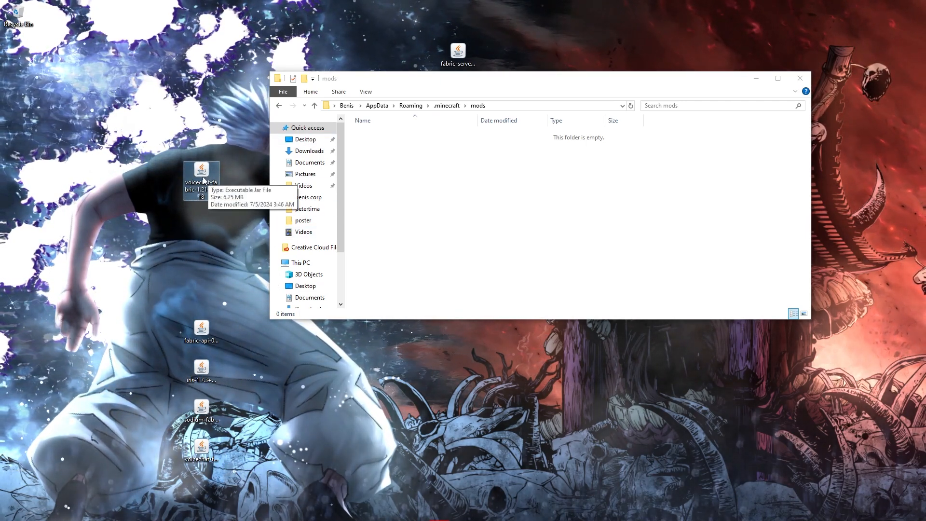
drag(203, 179, 419, 180)
click(413, 171)
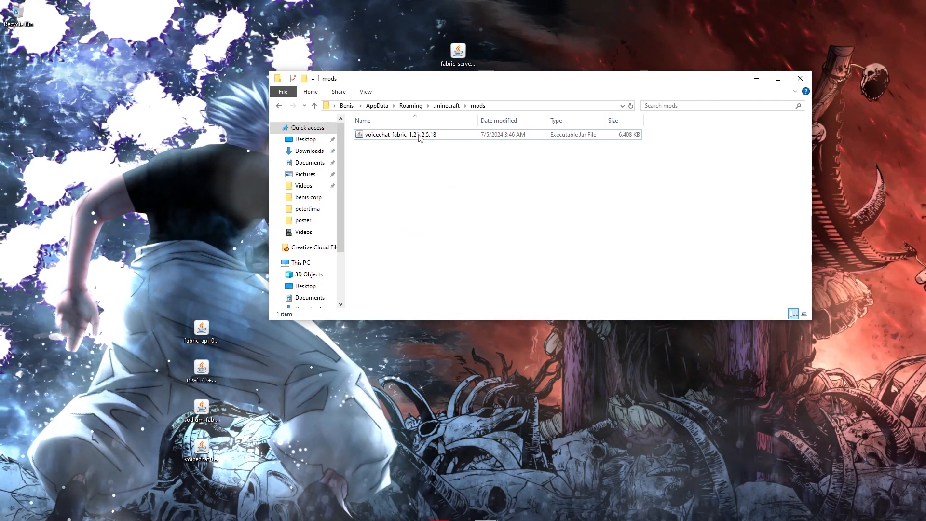
click(800, 78)
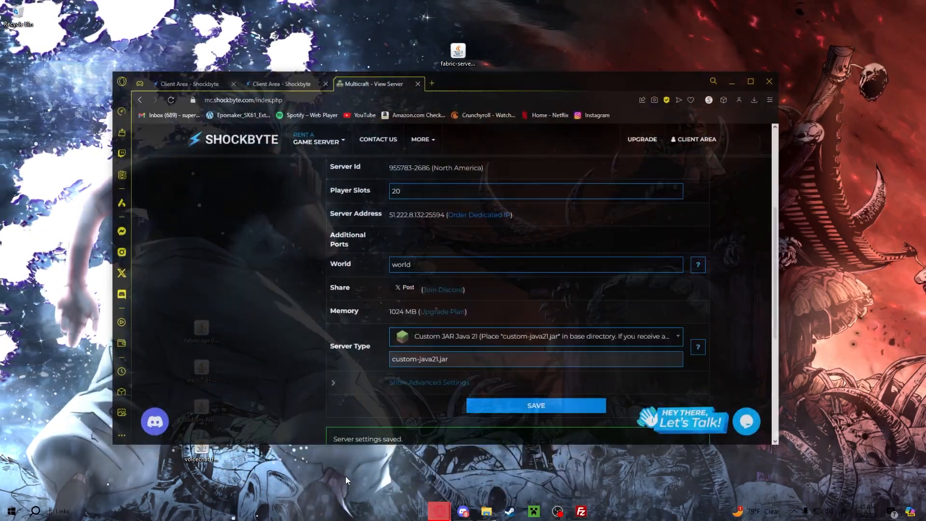
click(345, 475)
scroll(273, 344, up, 1)
scroll(274, 344, down, 1)
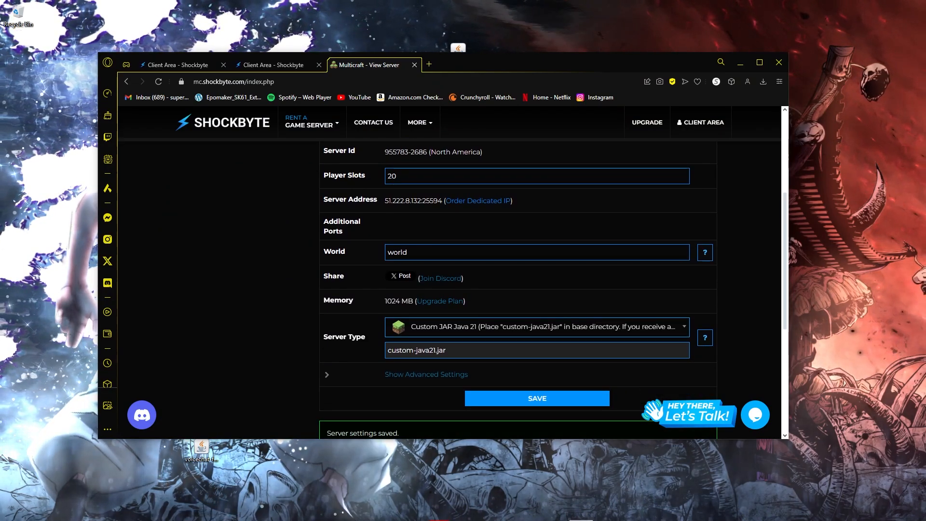
drag(392, 63, 280, 60)
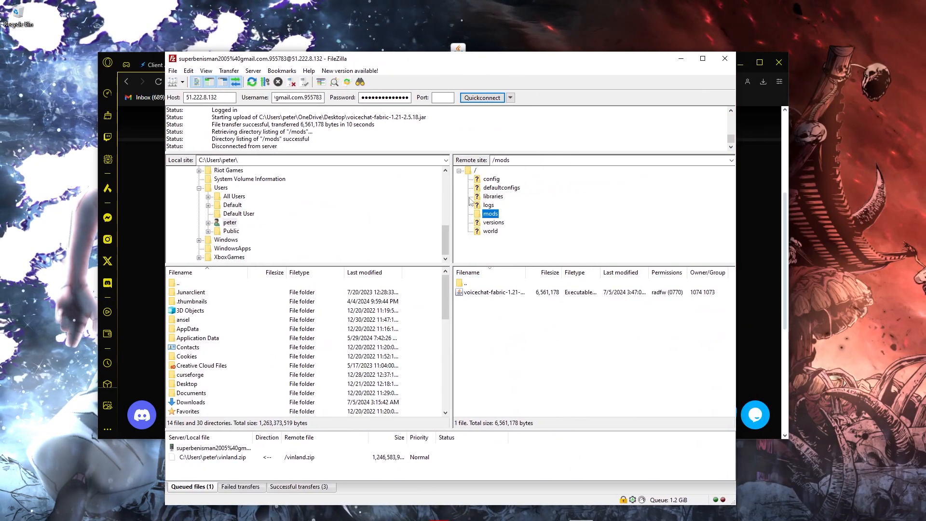
- Review the server JAR files in FileZilla's remote root directory and the contents of the remote mods folder, then put the window away
click(475, 171)
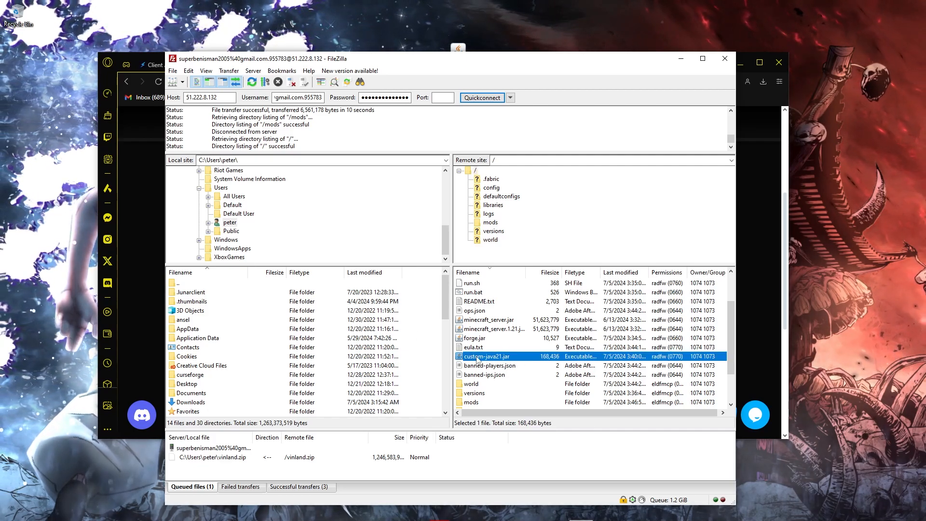
click(477, 338)
click(475, 320)
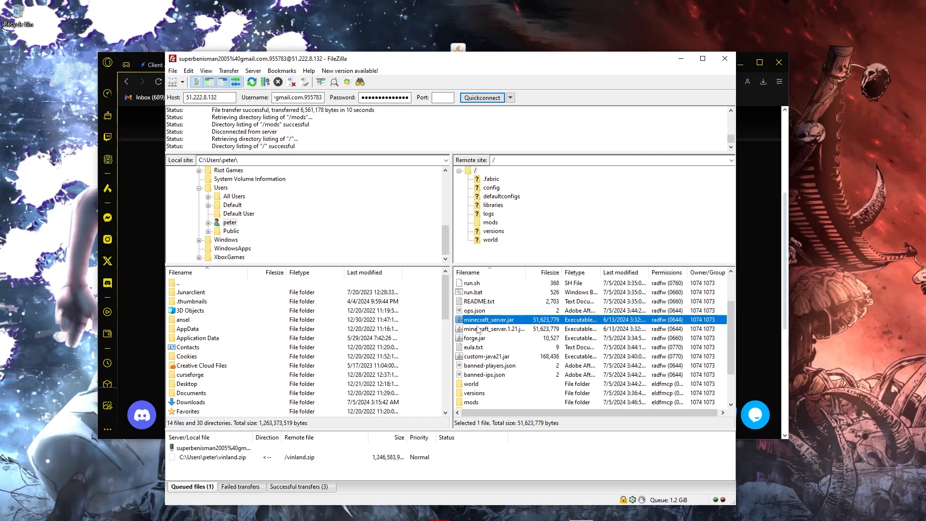
click(479, 330)
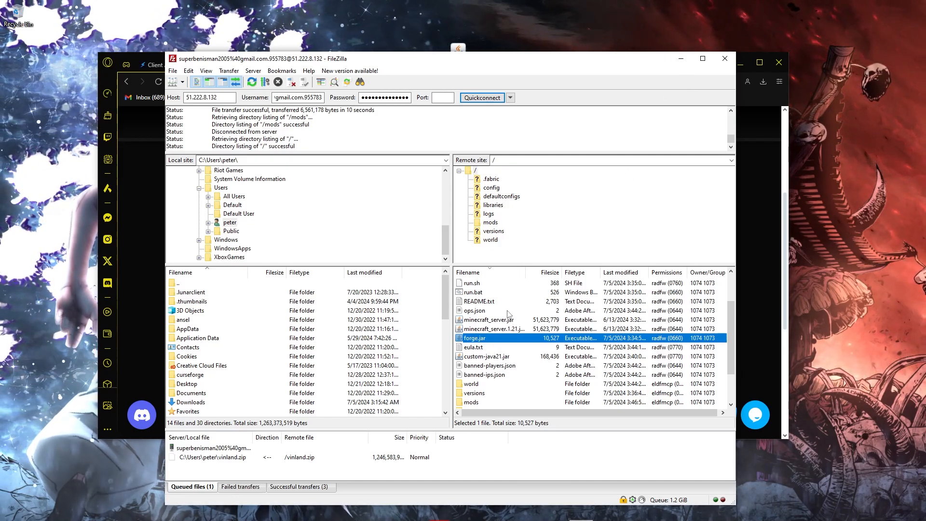
click(490, 223)
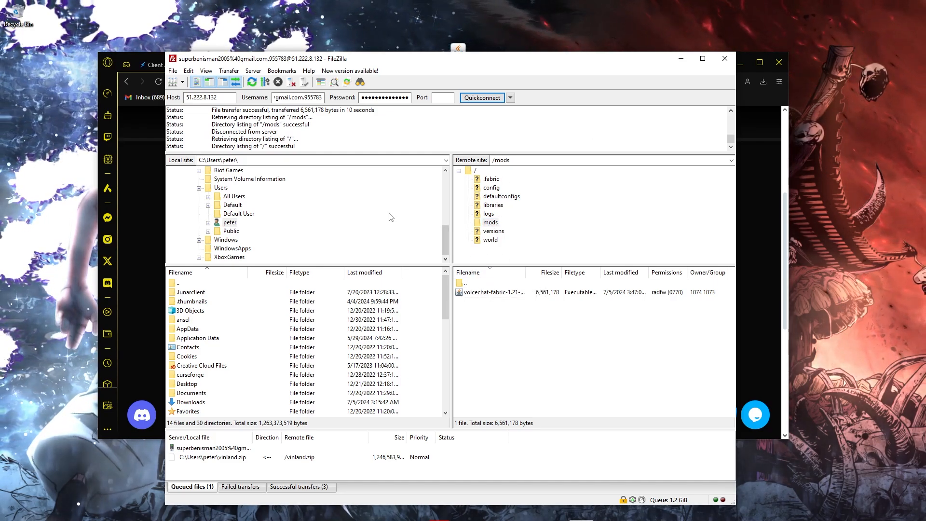
click(681, 60)
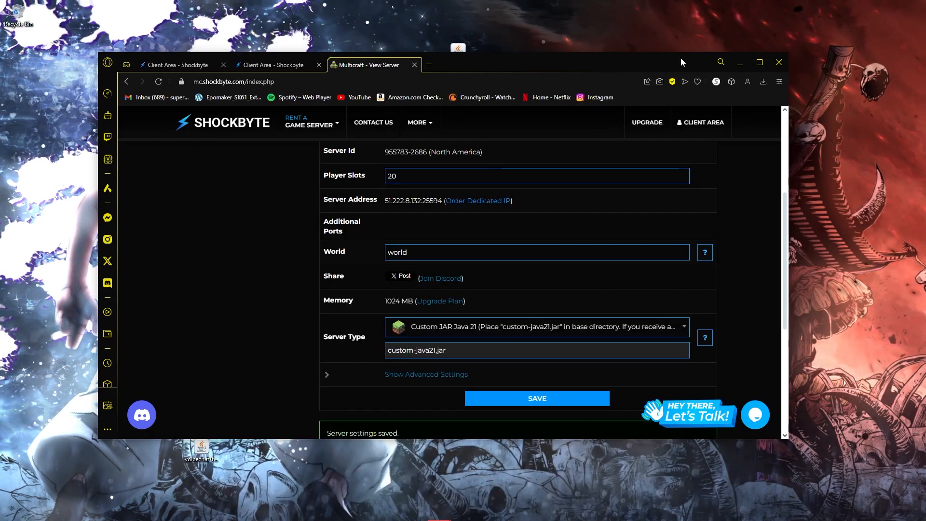
- Switch to Minecraft and join the 20-slot Shockbyte server from the multiplayer list
mouse_move(487, 515)
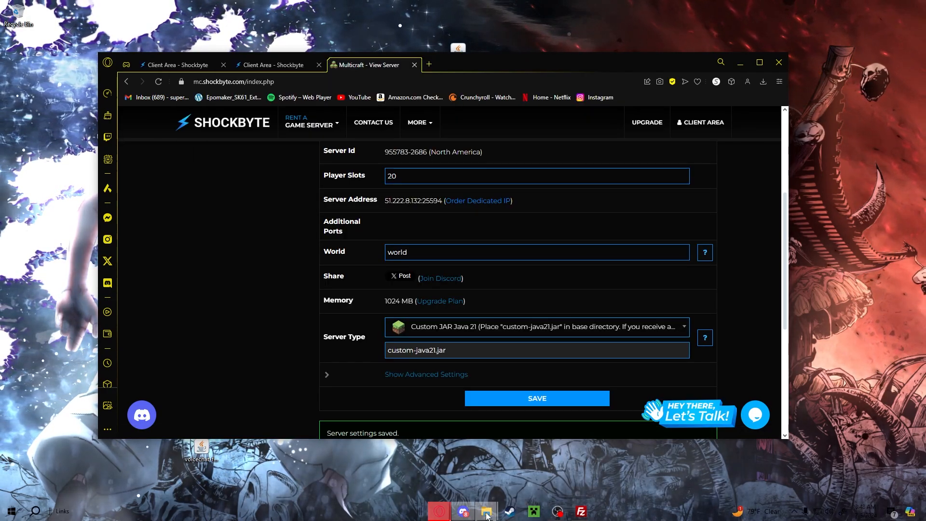
click(534, 512)
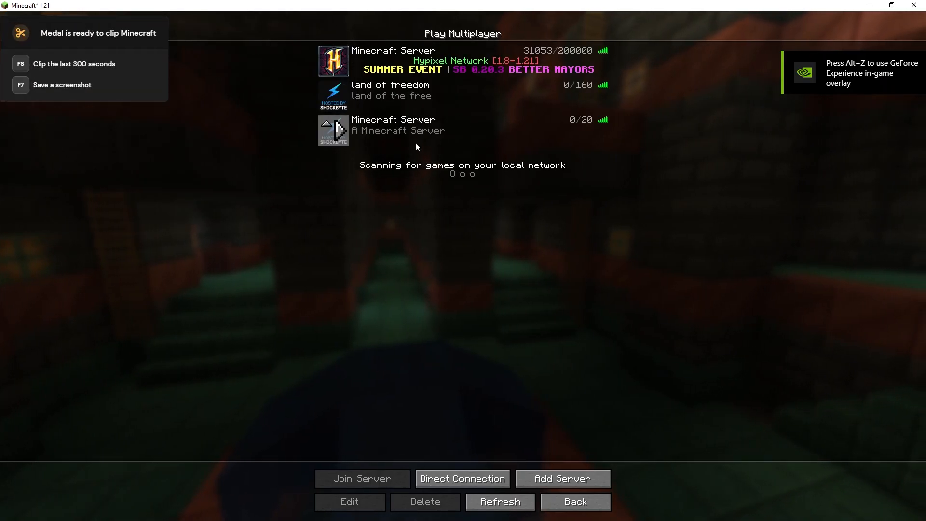
double_click(415, 143)
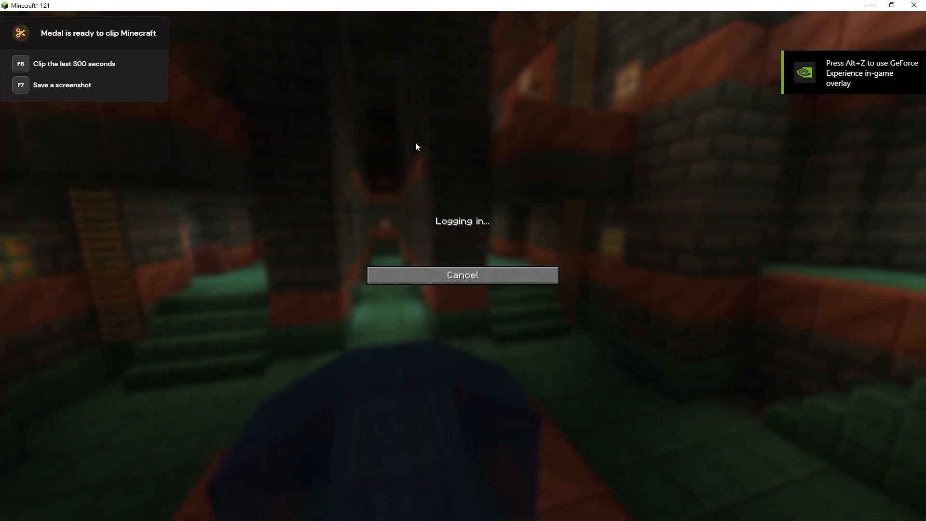
- Walk around the world, open the Voice Chat menu to check that the mod is loaded, and close it
key(w)
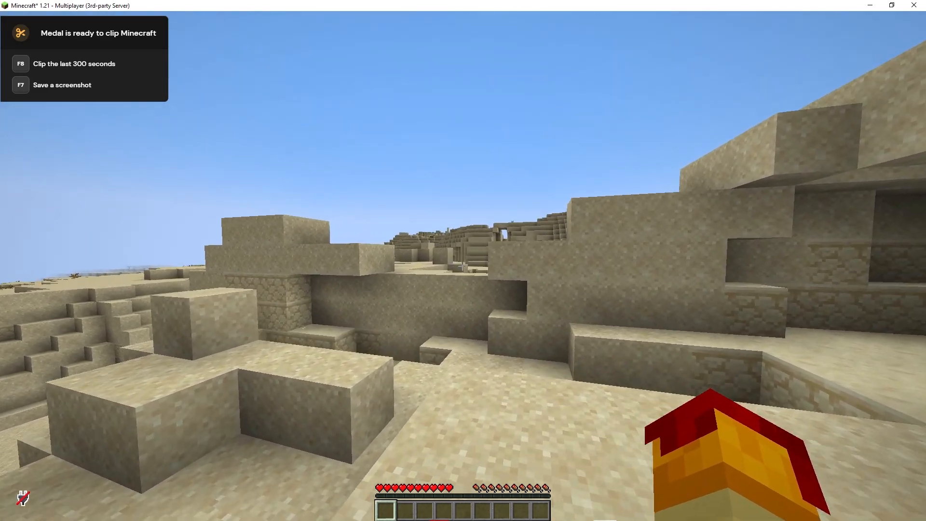
key(w)
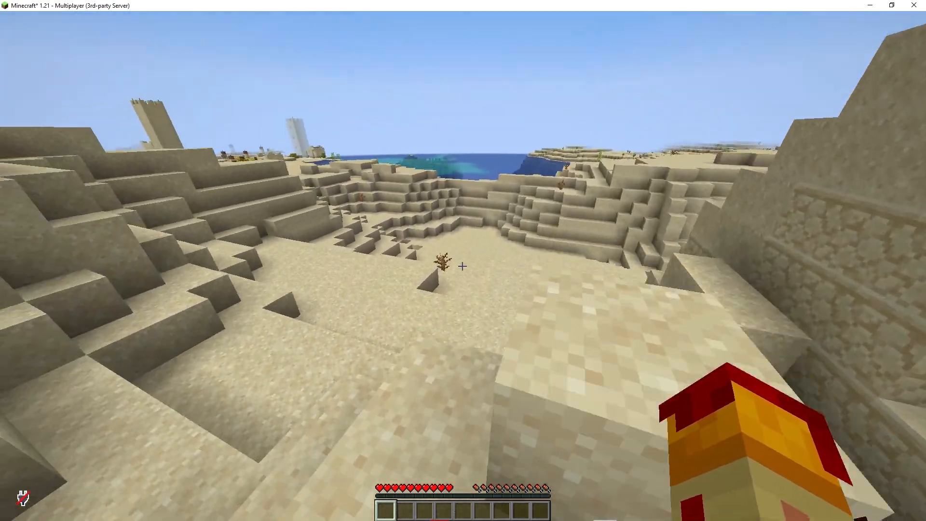
key(v)
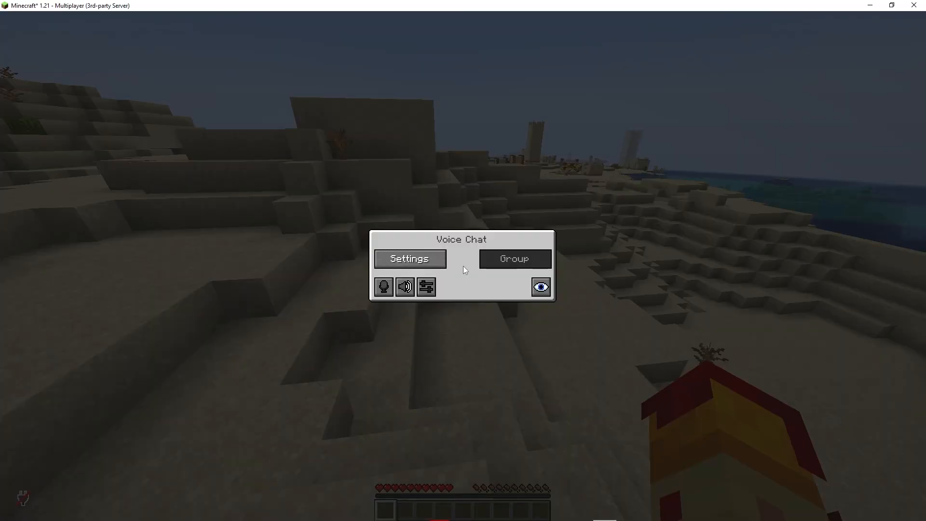
key(Escape)
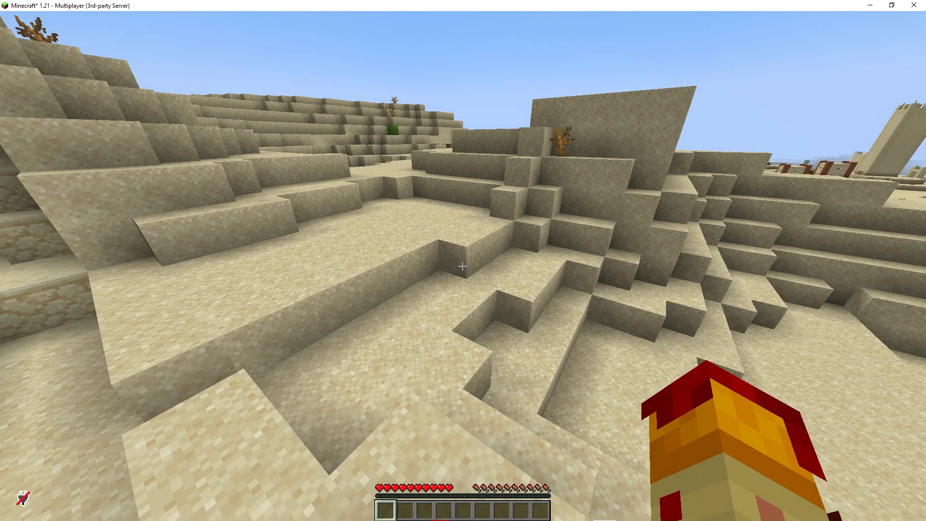
key(w)
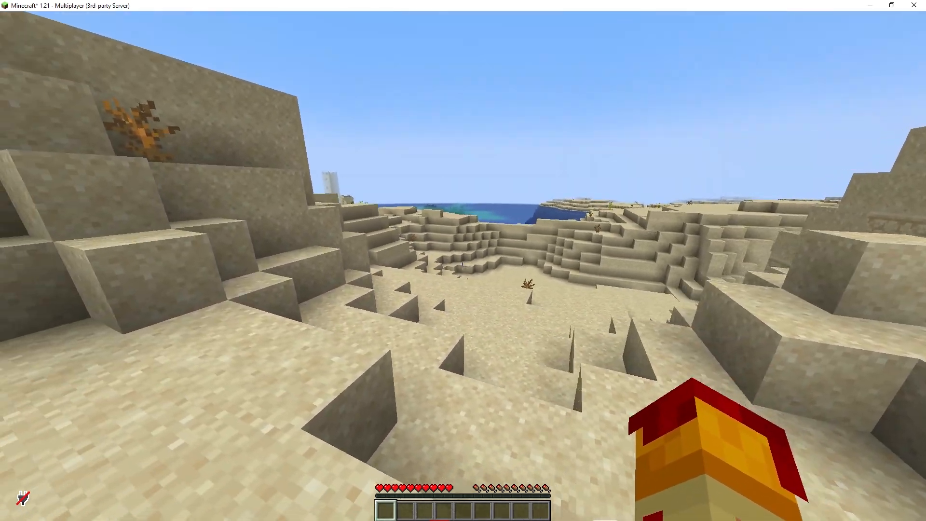
key(w)
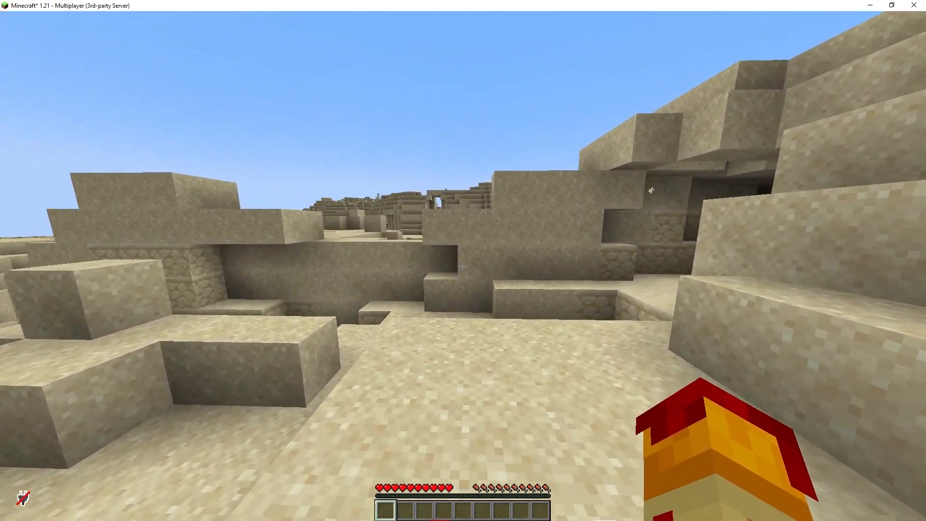
key(w)
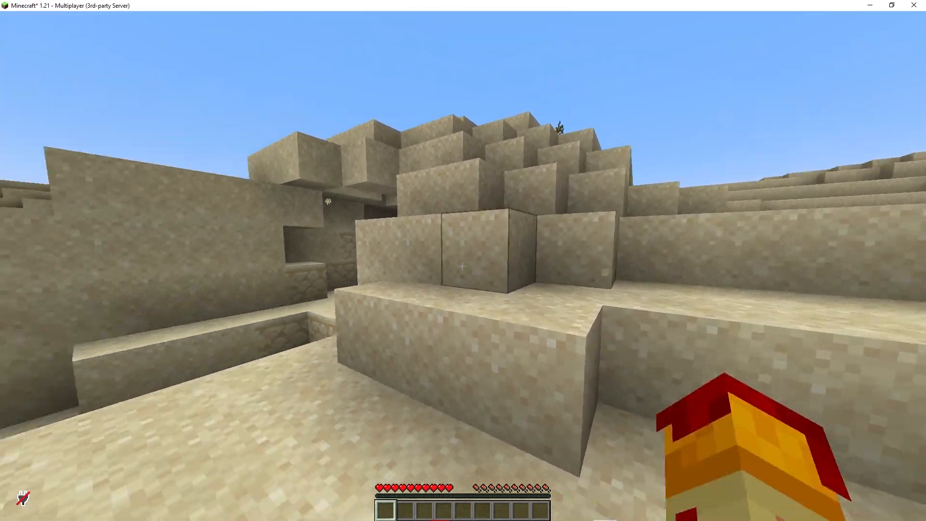
click(462, 266)
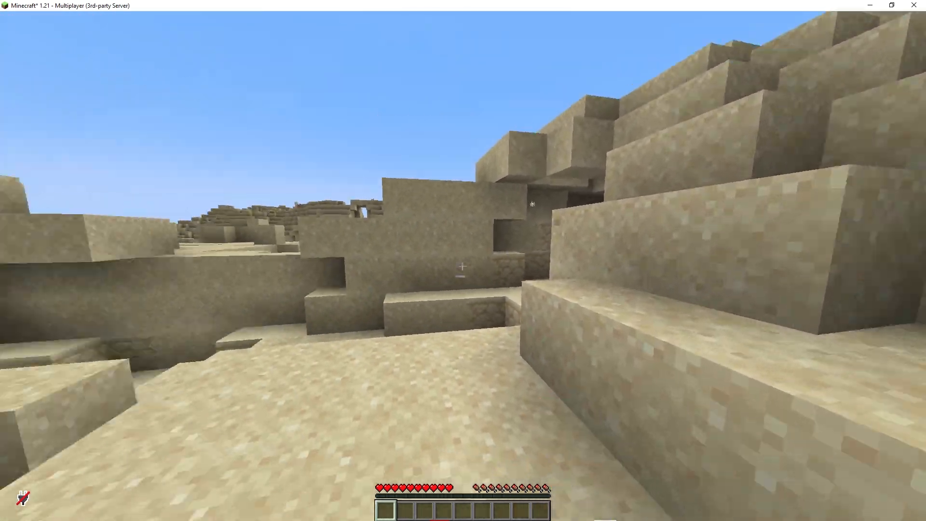
key(w)
click(462, 266)
click(462, 267)
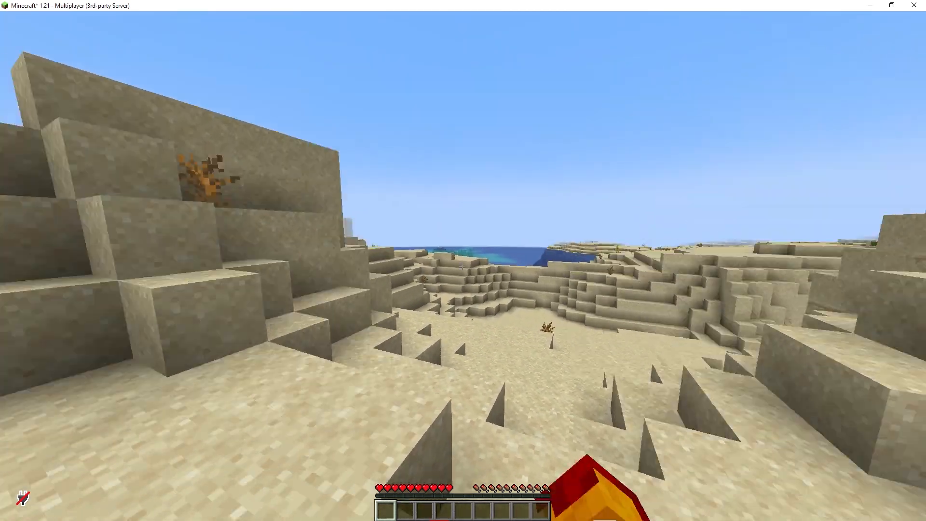